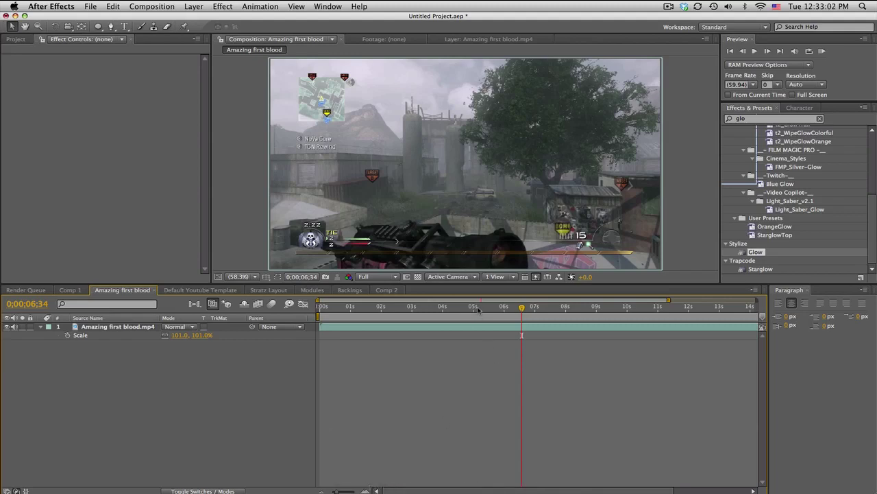
- Preview the gameplay clip around the six-second frame
drag(479, 311, 513, 308)
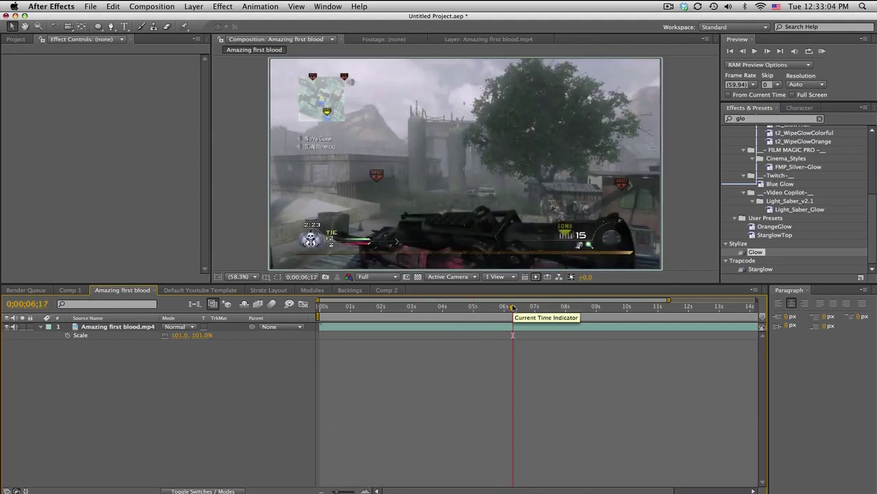
key(space)
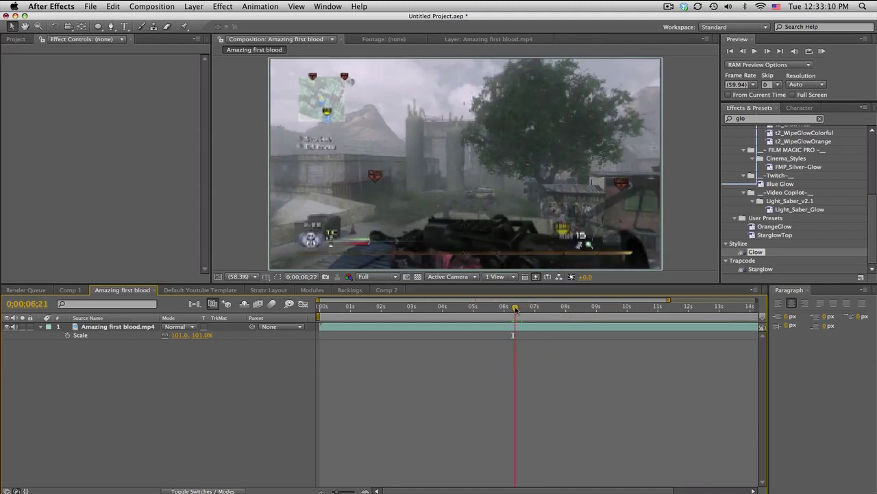
drag(525, 308, 513, 313)
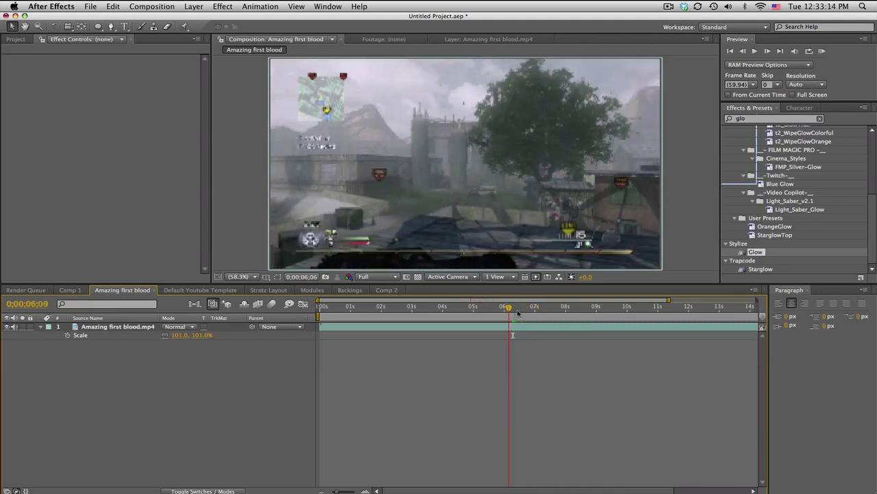
click(517, 313)
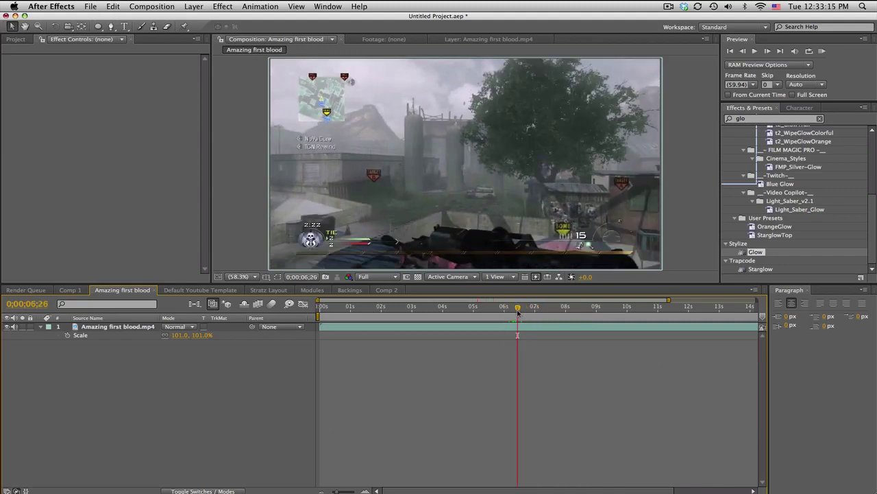
- Create an adjustment layer above the selected gameplay clip and name it CC
click(145, 328)
click(196, 6)
mouse_move(206, 18)
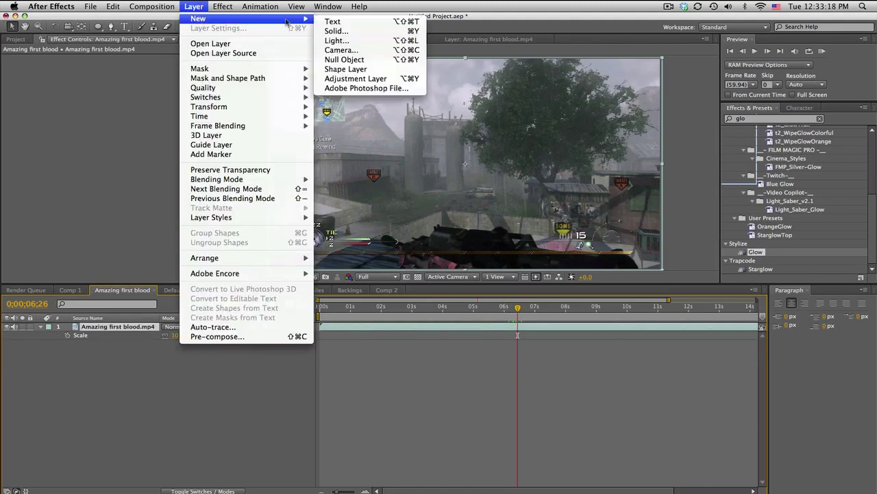
click(368, 78)
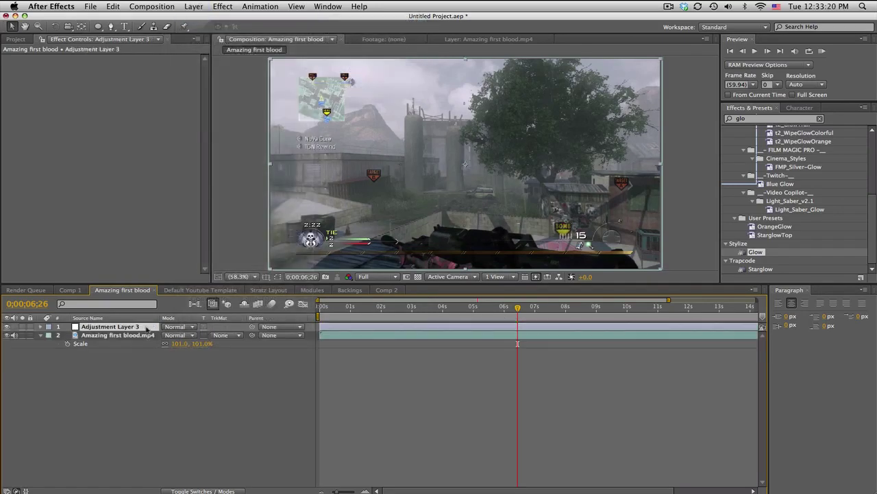
text(CC)
key(Return)
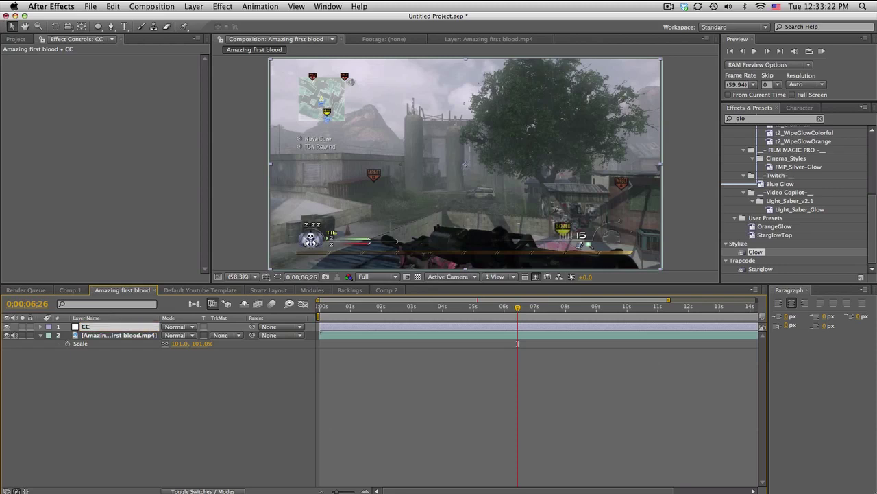
click(773, 110)
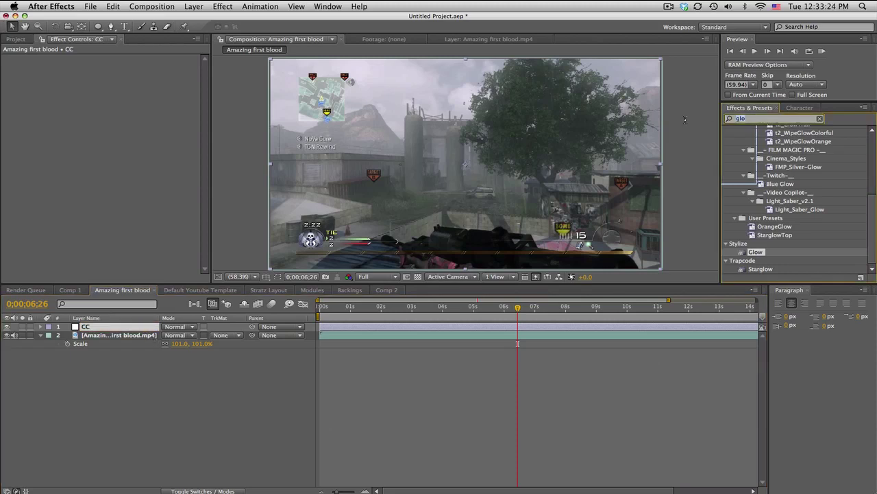
- Apply Curves to CC, raising RGB highlights and lowering shadows into an S-curve
key(BackSpace)
key(BackSpace)
key(BackSpace)
text(curves)
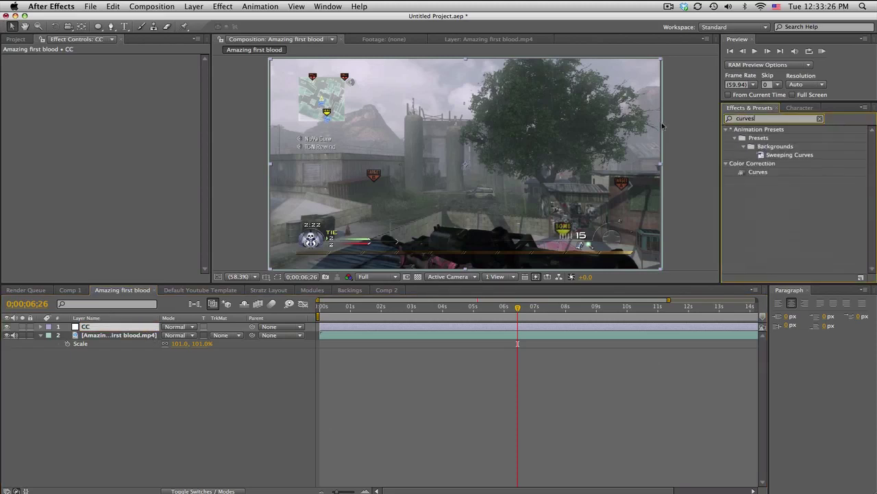
drag(757, 173, 125, 329)
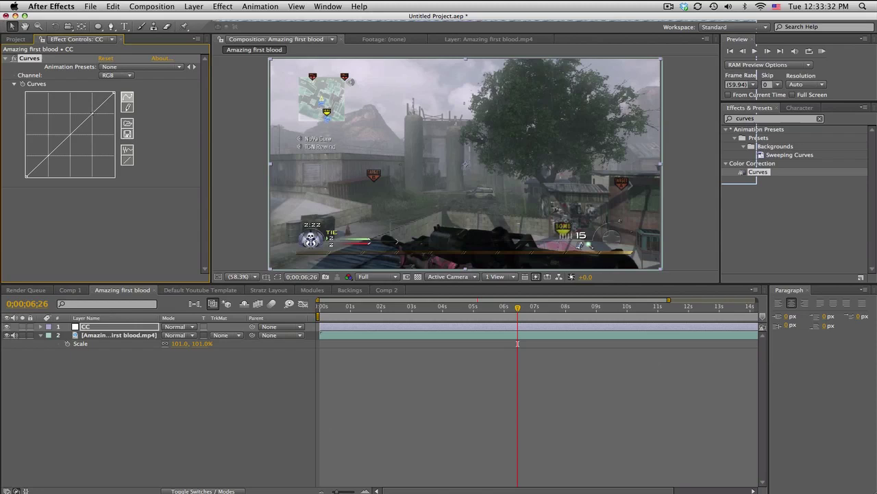
drag(91, 115, 91, 110)
drag(48, 155, 53, 163)
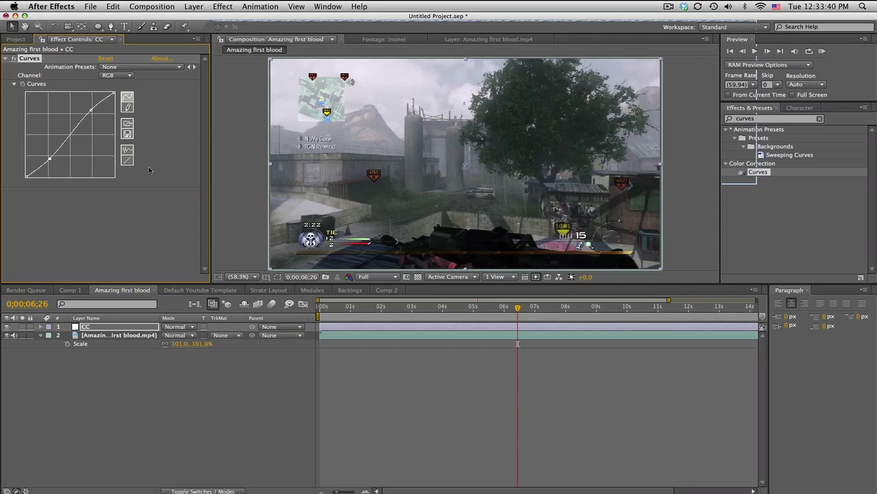
- Raise highlights and pull down shadows on the Red and Green channel curves
click(115, 74)
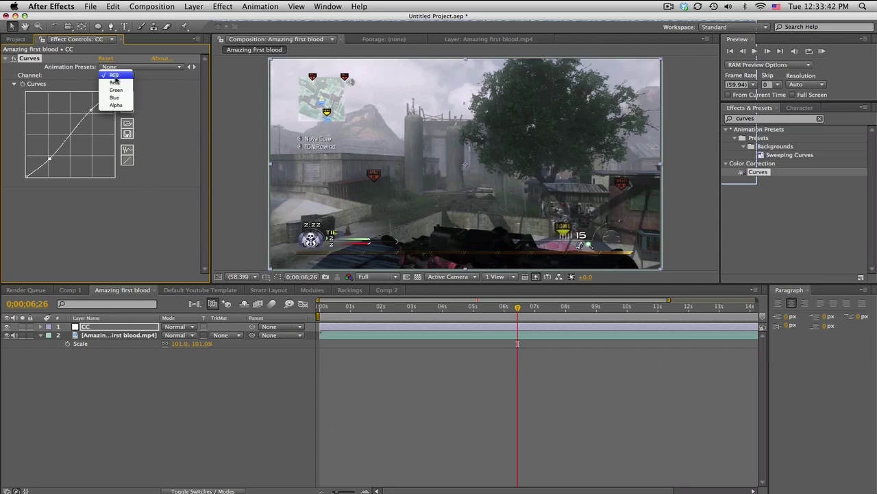
click(113, 81)
drag(92, 114, 90, 109)
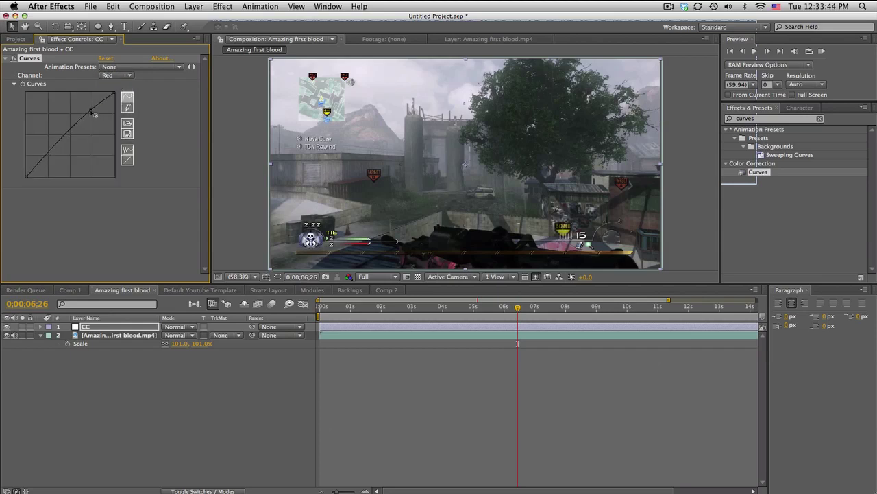
drag(50, 155, 50, 161)
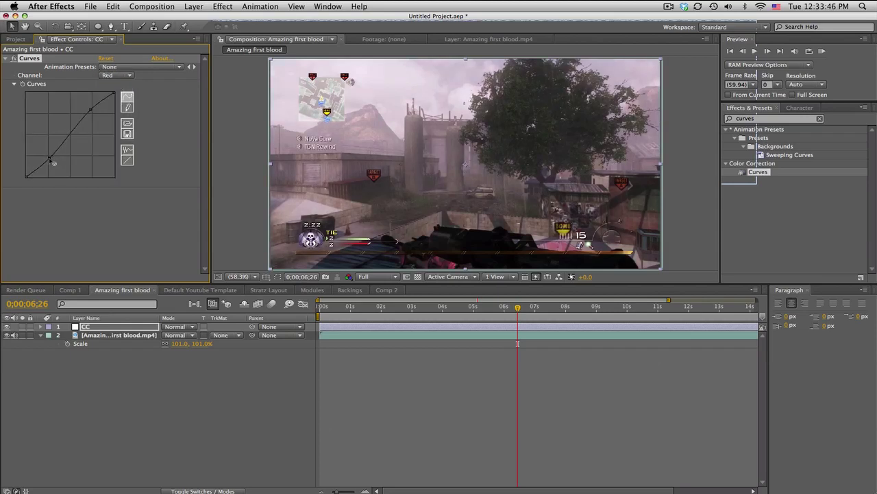
click(126, 77)
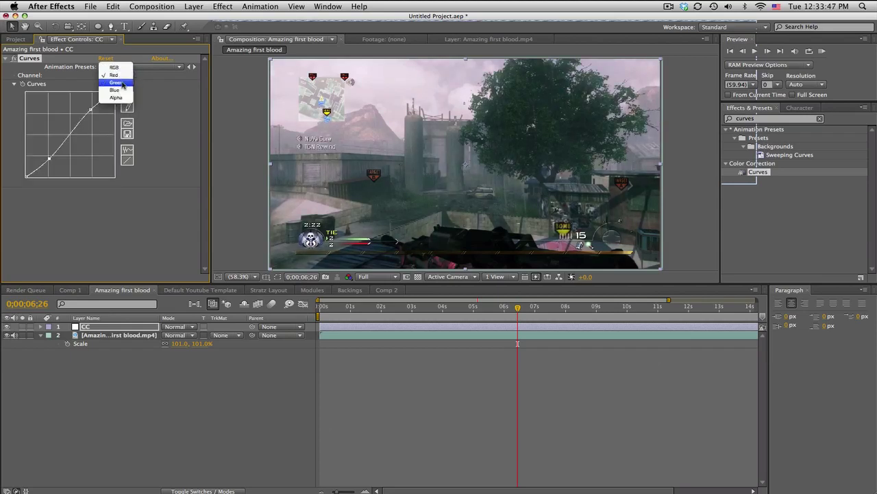
click(90, 110)
drag(46, 156, 49, 158)
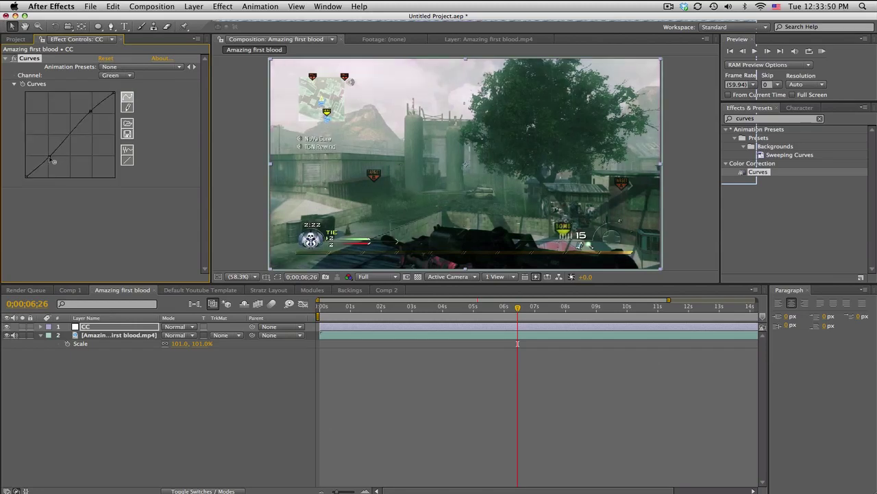
- Lower the Blue curve's highlights, lift its shadows, and scrub to check the tint
click(123, 75)
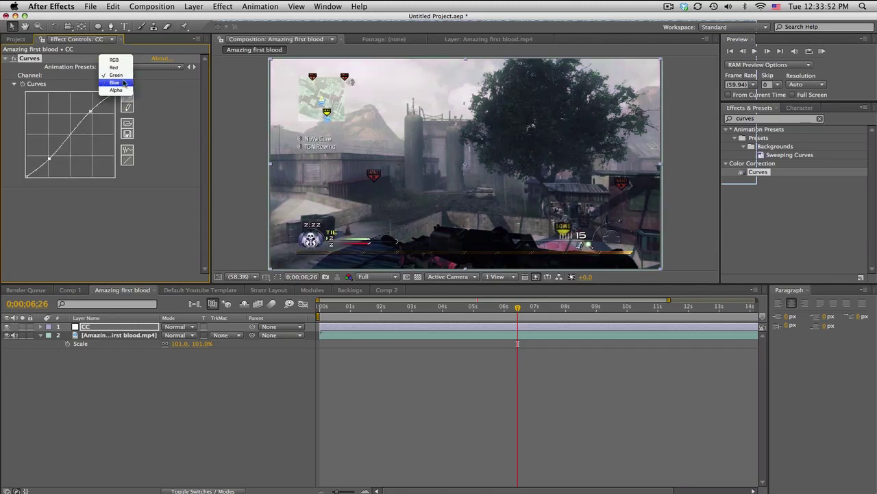
click(124, 83)
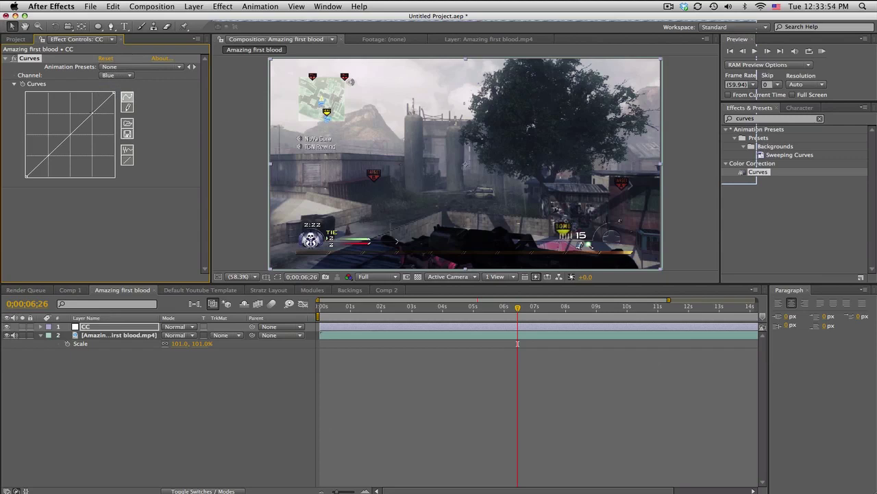
drag(92, 111, 94, 116)
drag(51, 161, 46, 154)
drag(465, 309, 505, 309)
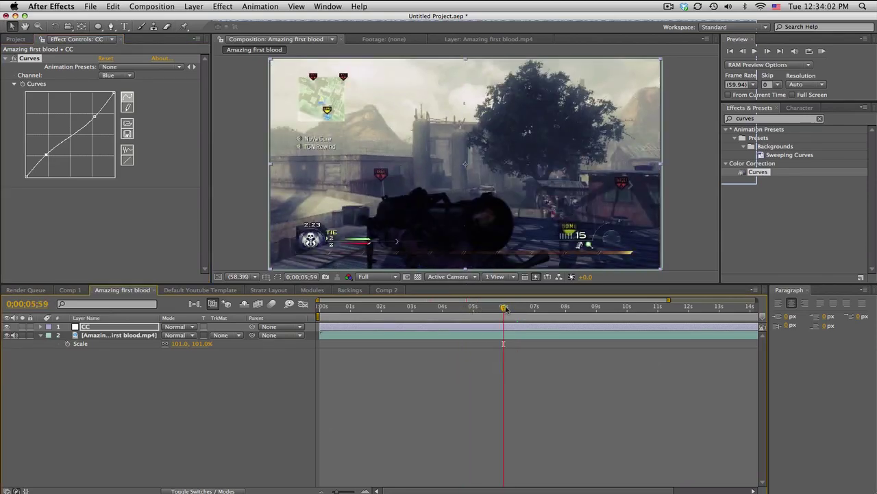
drag(505, 308, 512, 308)
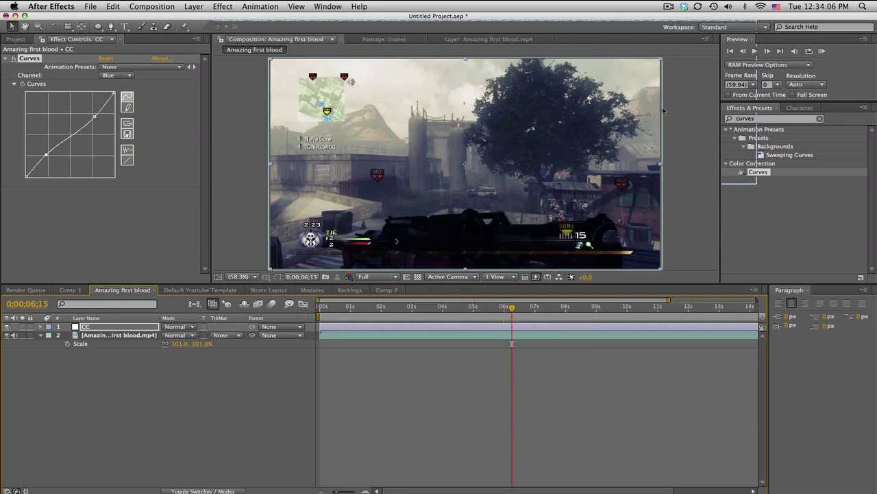
- Apply Stylize > Glow to CC, widen its radius to 106, and preview nearby frames
double_click(768, 119)
text(glow)
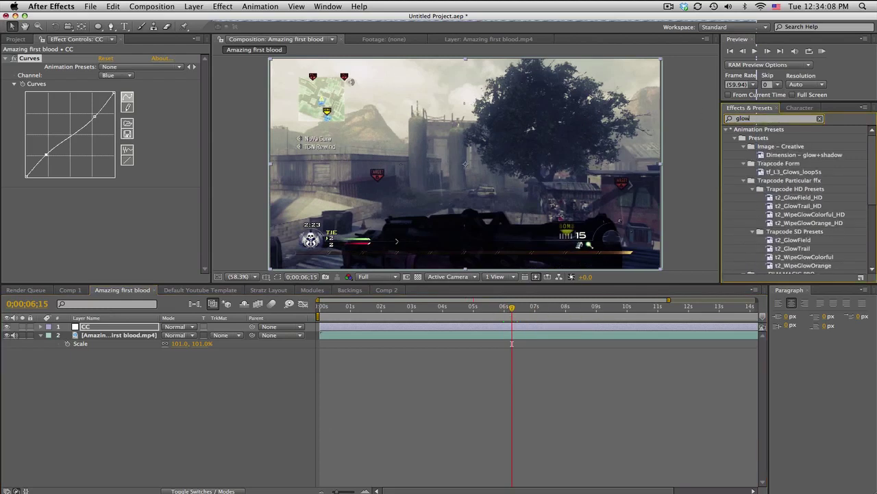
scroll(761, 250, down, 5)
mouse_move(755, 252)
mouse_down()
mouse_move(206, 220)
mouse_move(143, 224)
mouse_up()
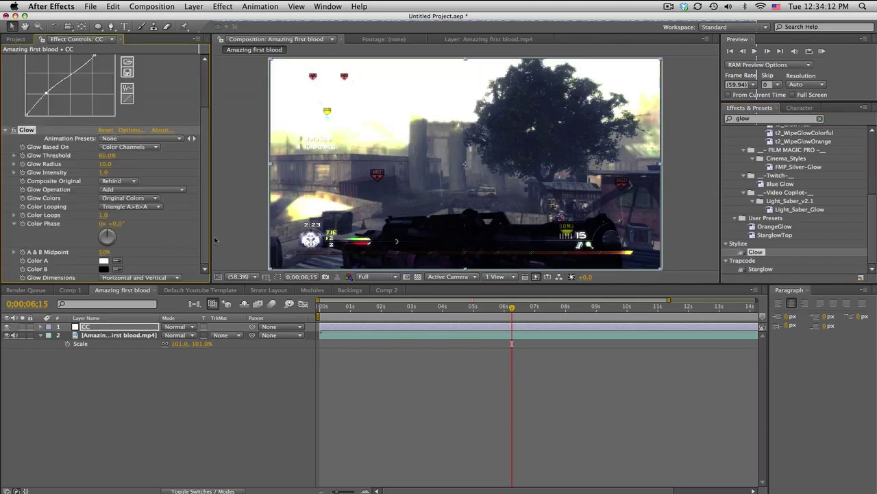
mouse_move(105, 166)
mouse_down()
mouse_move(148, 164)
mouse_move(78, 174)
mouse_move(92, 157)
mouse_up()
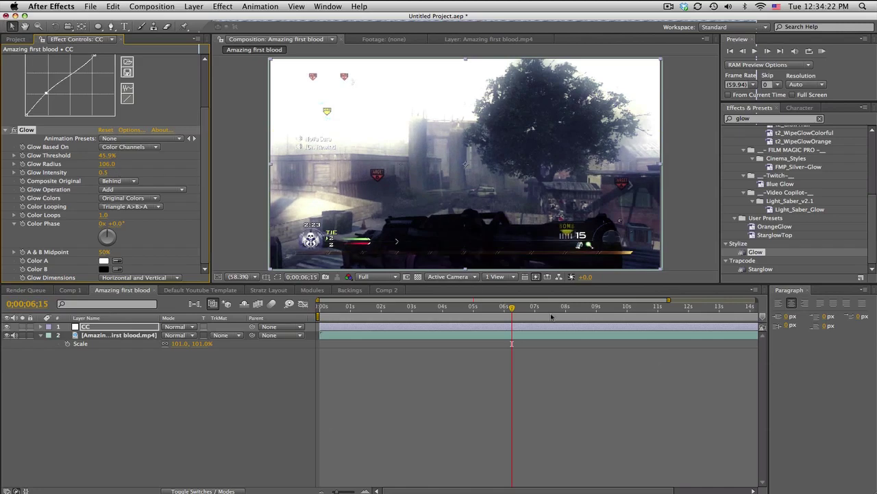
drag(525, 313, 556, 314)
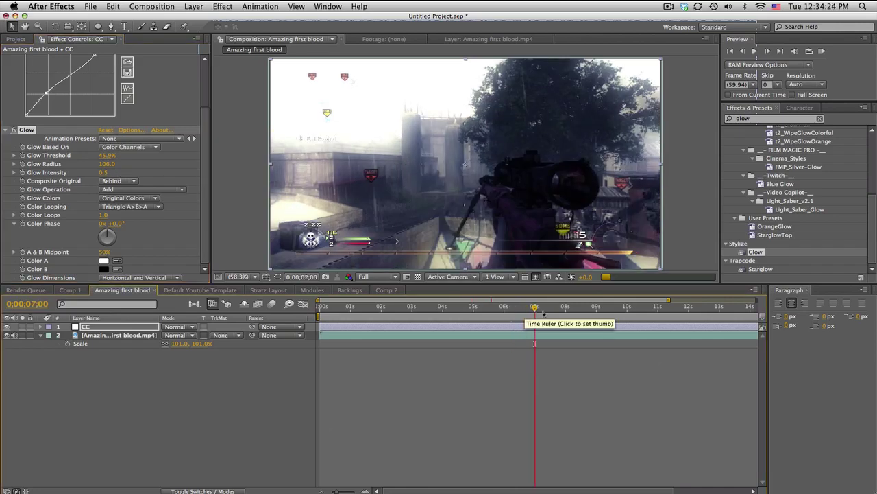
drag(490, 307, 478, 308)
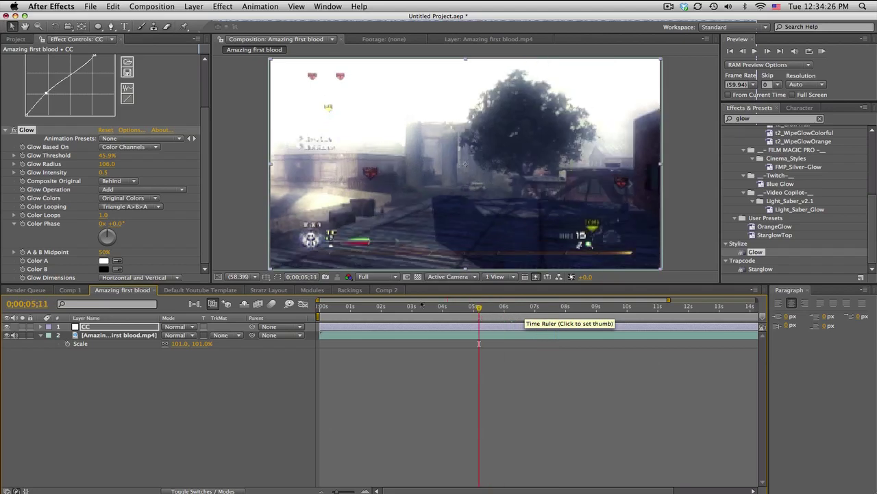
- Try Glow Dimensions Horizontal and Vertical, settle on Horizontal, and view frame 6;41
click(159, 277)
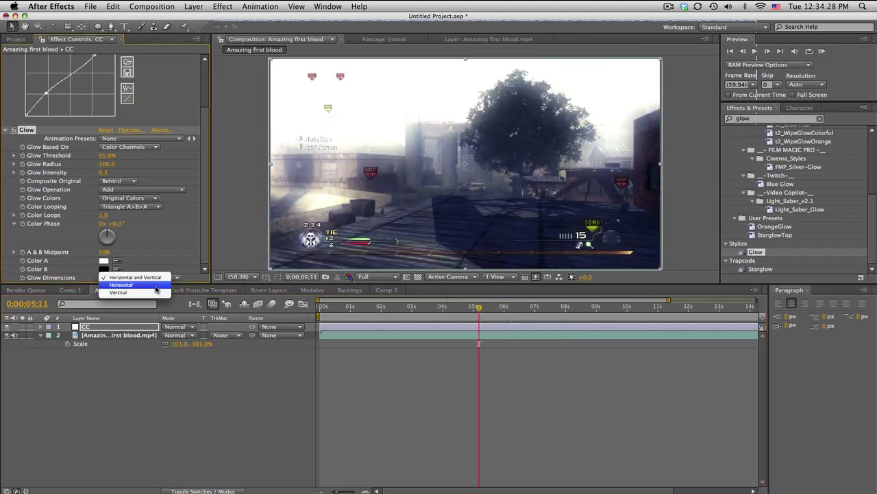
click(157, 286)
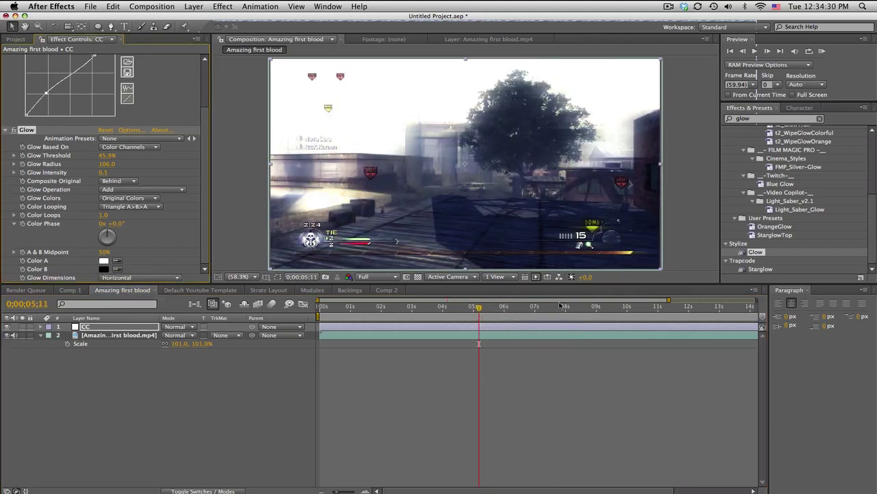
key(space)
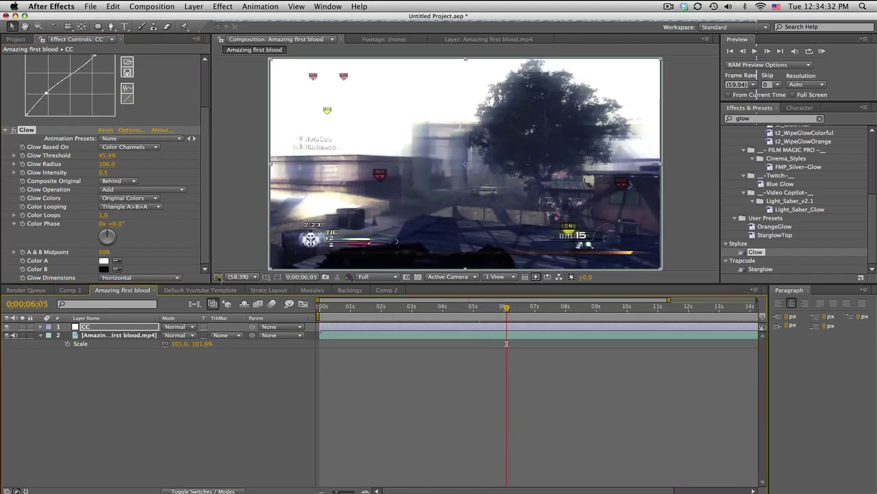
click(130, 277)
click(124, 284)
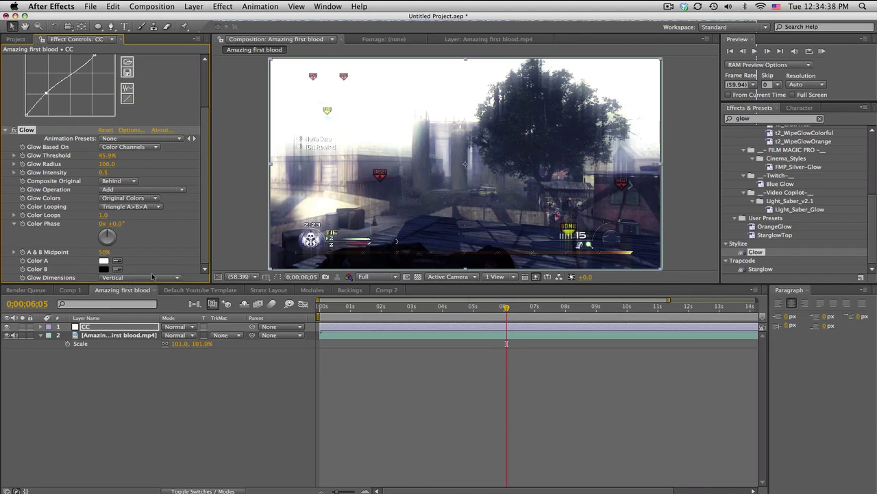
click(152, 276)
click(130, 268)
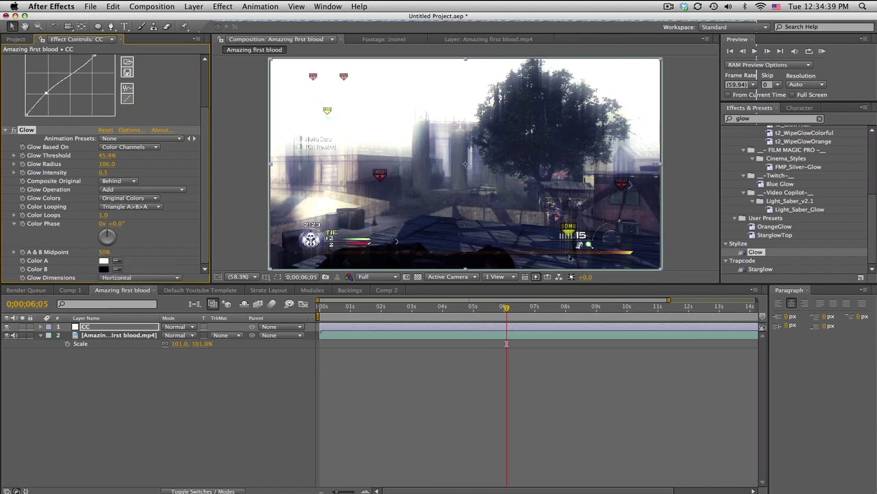
click(523, 307)
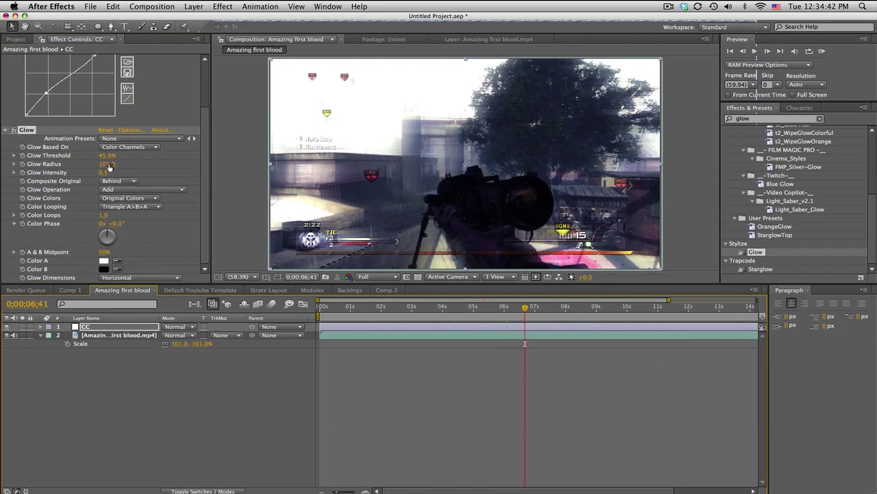
- Set Glow Radius to 173, Intensity to 0.5, and Threshold to 40.8%
drag(109, 166, 158, 165)
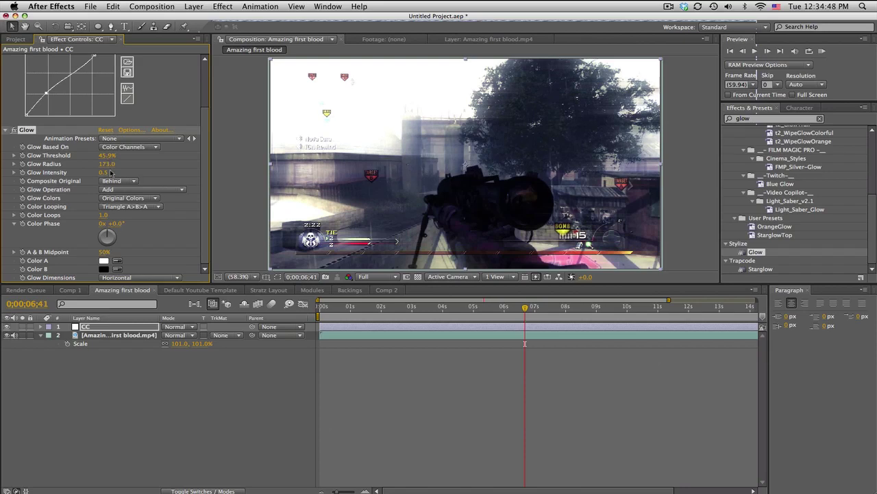
drag(103, 172, 100, 172)
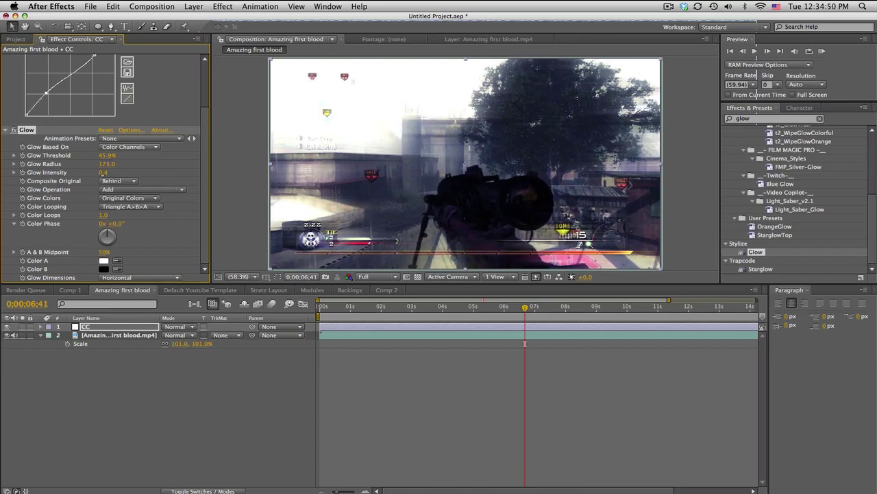
click(101, 173)
text(0.5)
key(Return)
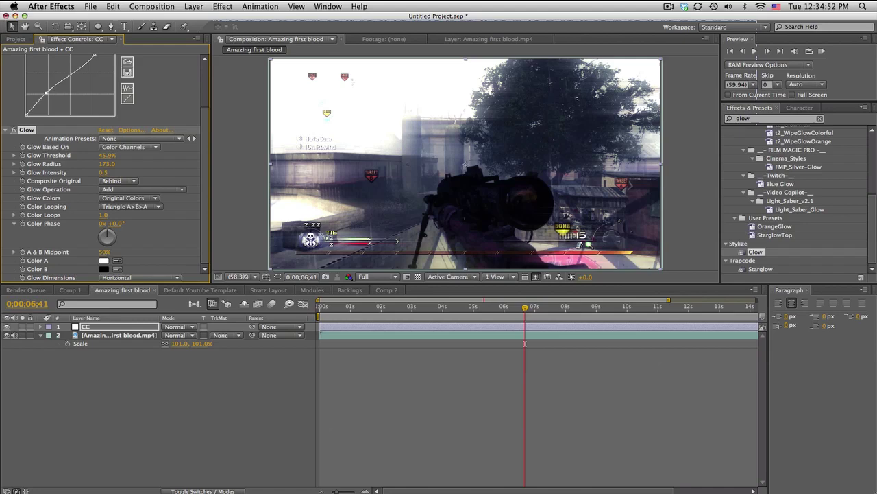
mouse_move(87, 156)
mouse_down()
mouse_move(66, 157)
mouse_move(103, 162)
mouse_up()
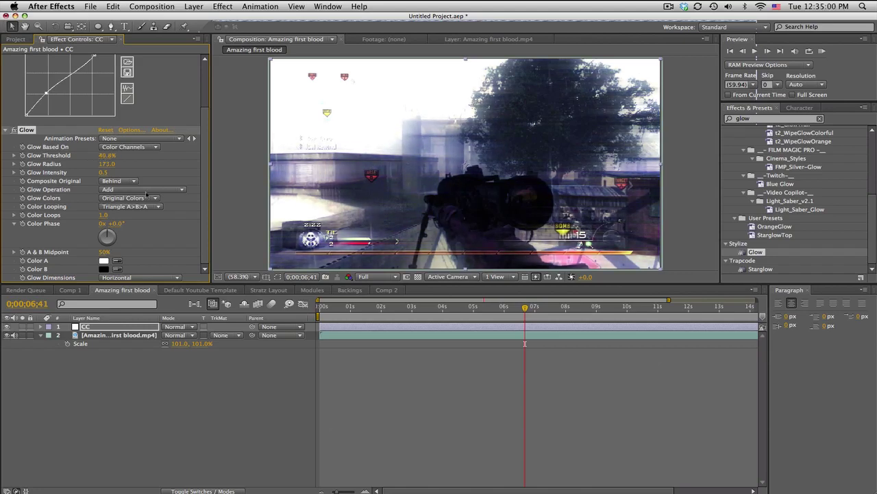
- Compare frames from about 5;43 to 6;40, then collapse the Curves and Glow settings
click(473, 383)
key(Page_Up)
key(Page_Up)
key(Page_Up)
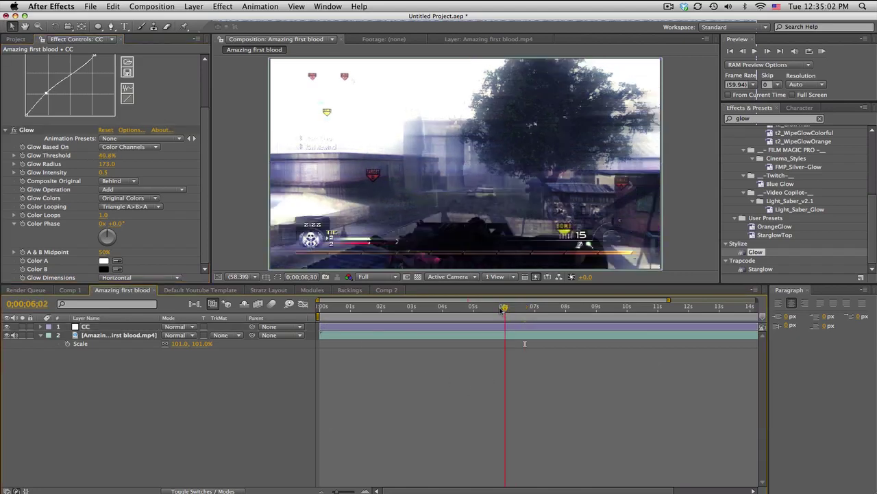
key(Page_Up)
key(Page_Up)
key(Page_Up)
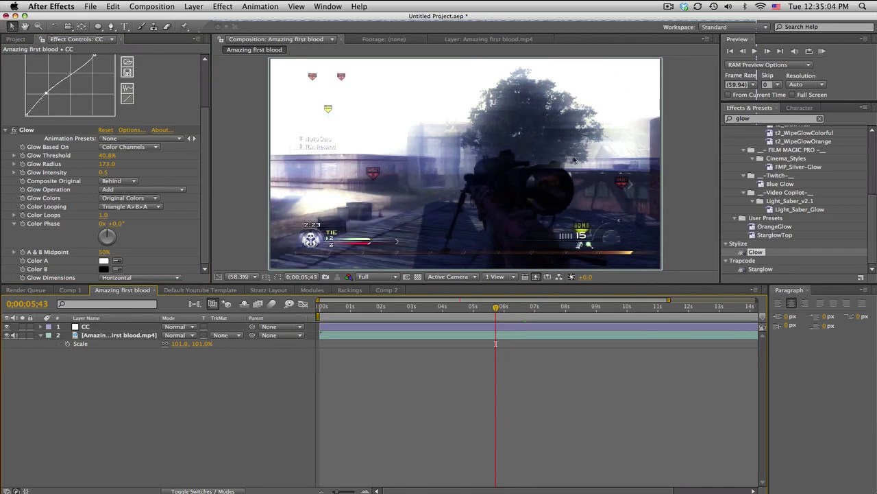
click(522, 307)
drag(521, 307, 524, 308)
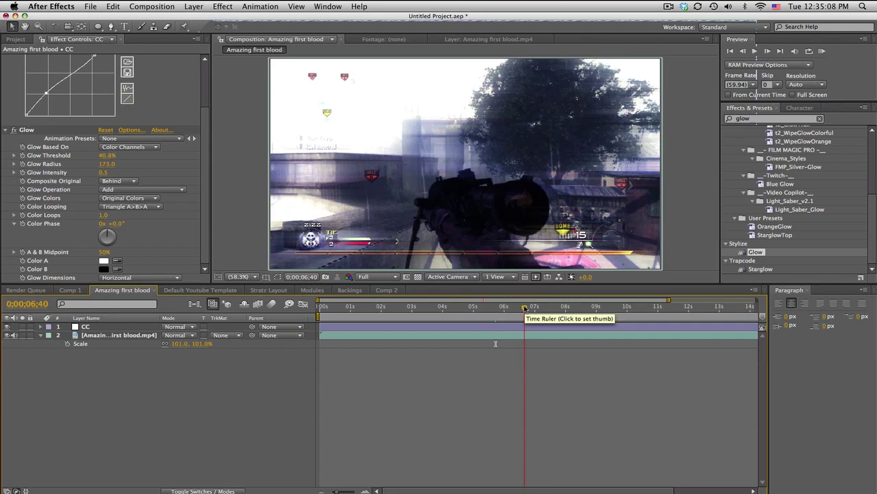
drag(206, 126, 177, 45)
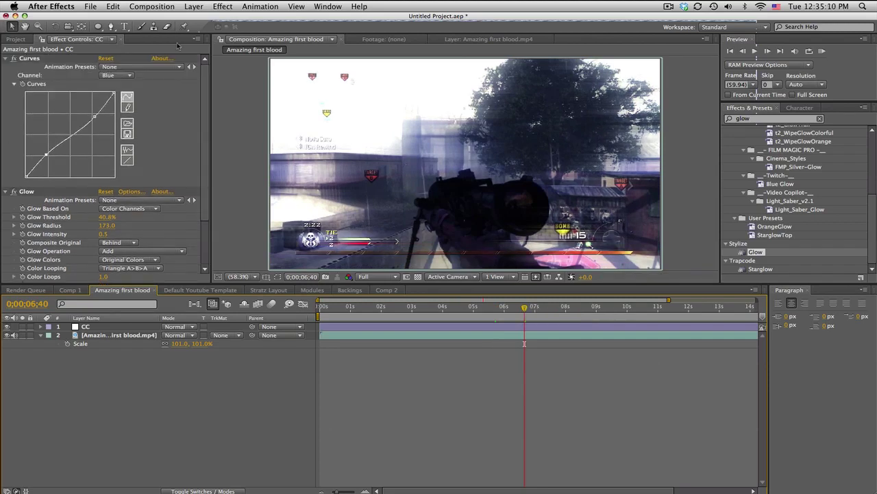
click(6, 58)
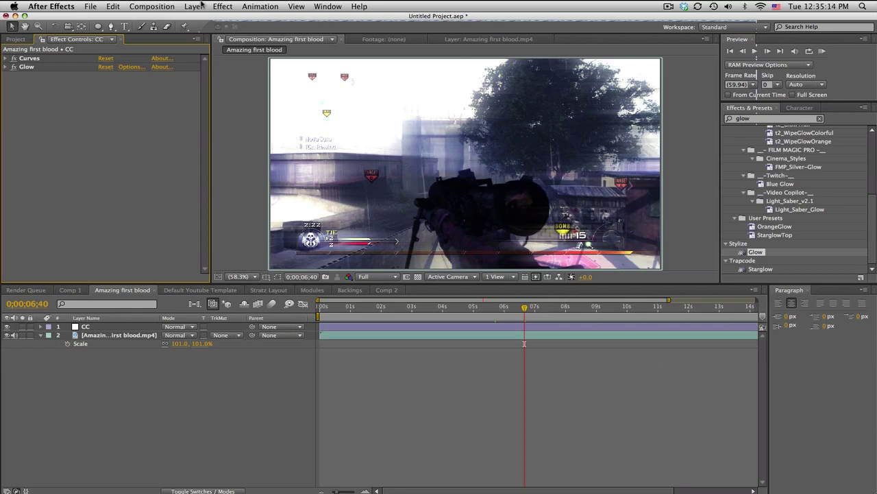
- Create Black Solid 3 at comp size and apply a red Fill effect to it
click(201, 6)
click(338, 43)
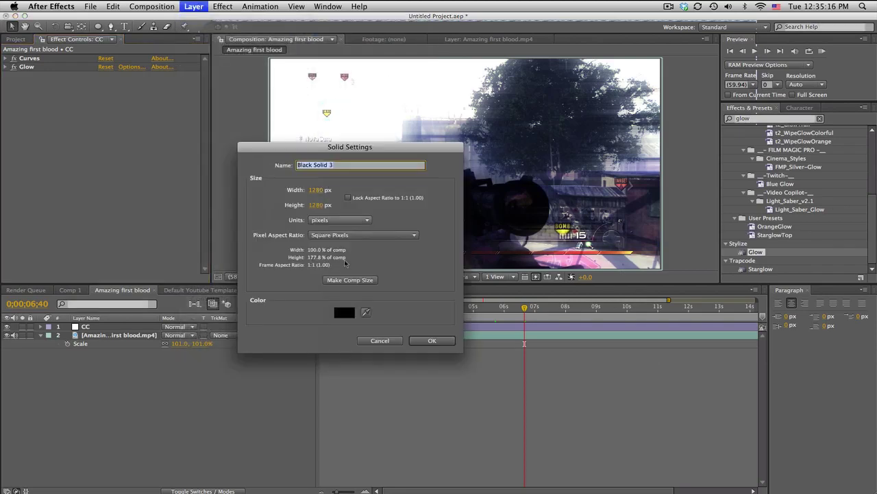
click(432, 340)
key(BackSpace)
key(BackSpace)
key(BackSpace)
text(fill)
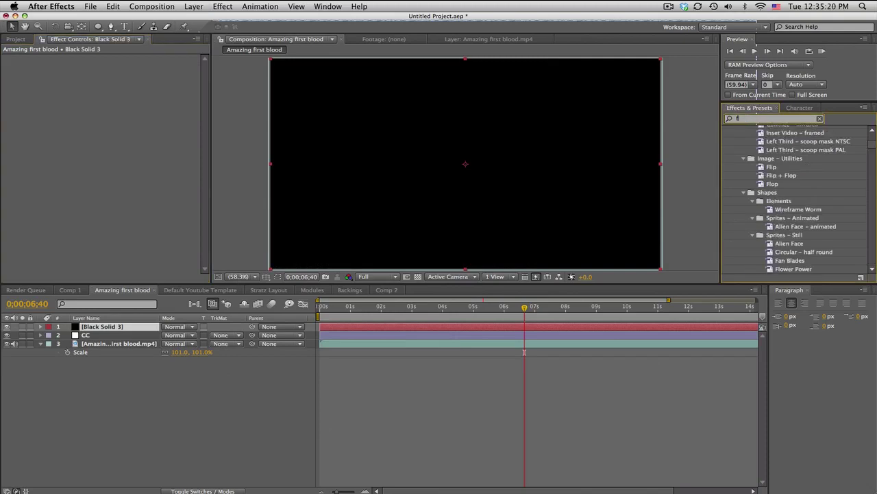
drag(752, 188, 99, 330)
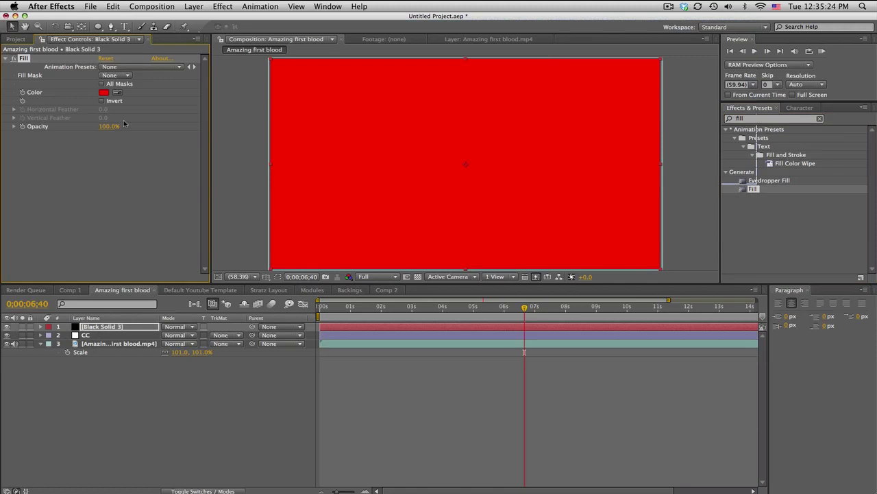
- Set Black Solid 3 to Add mode, make its Fill dark orange, and move it below CC
click(176, 327)
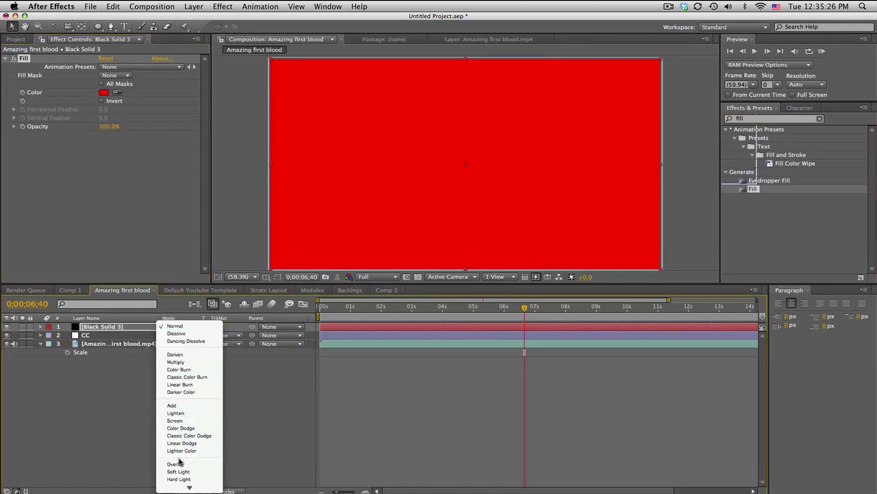
click(181, 407)
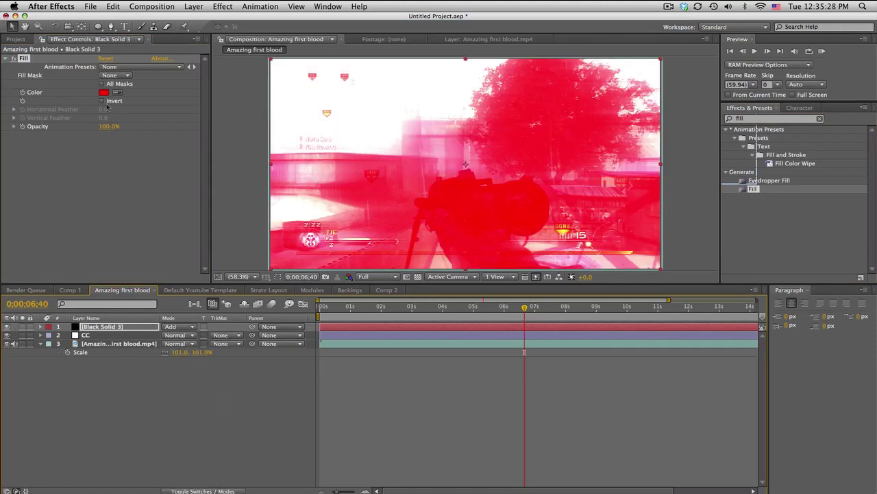
click(103, 92)
drag(401, 350, 408, 389)
drag(426, 440, 424, 430)
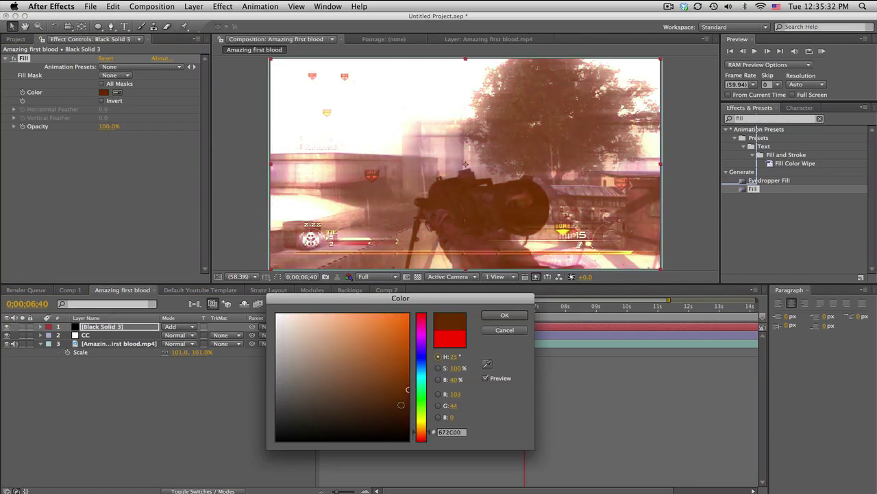
mouse_move(402, 388)
mouse_down()
mouse_move(399, 408)
mouse_move(333, 417)
mouse_move(374, 413)
mouse_up()
click(505, 315)
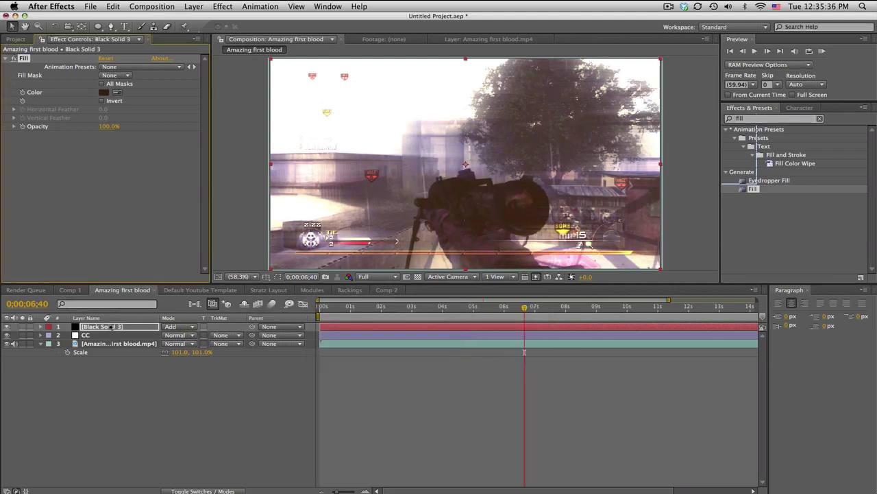
drag(103, 327, 106, 338)
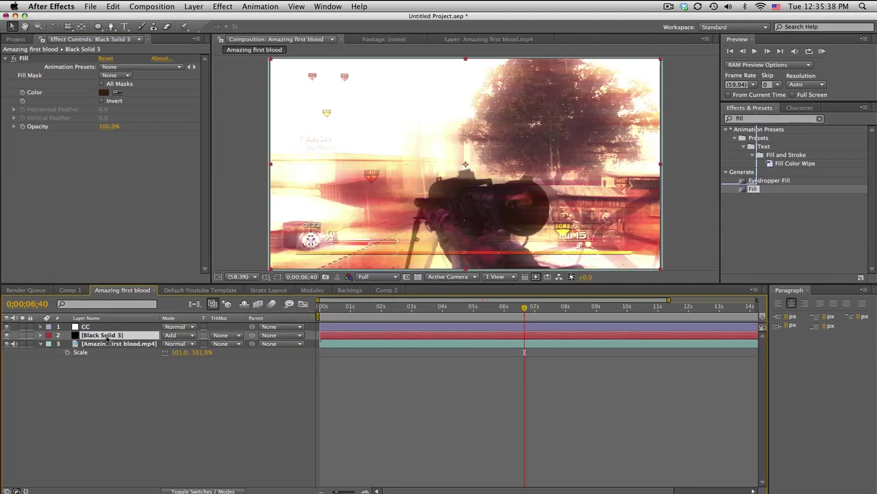
- Refine the Fill colour to a dark brown tone
click(104, 92)
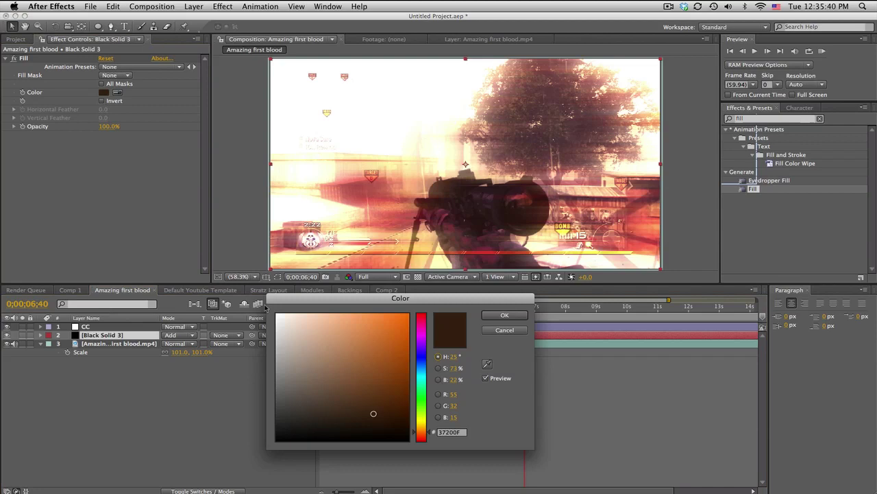
mouse_move(374, 414)
mouse_down()
mouse_move(246, 414)
mouse_move(259, 449)
mouse_move(329, 425)
mouse_move(391, 423)
mouse_move(408, 414)
mouse_move(407, 388)
mouse_move(407, 430)
mouse_move(386, 430)
mouse_move(429, 397)
mouse_move(428, 351)
mouse_move(433, 436)
mouse_move(383, 425)
mouse_up()
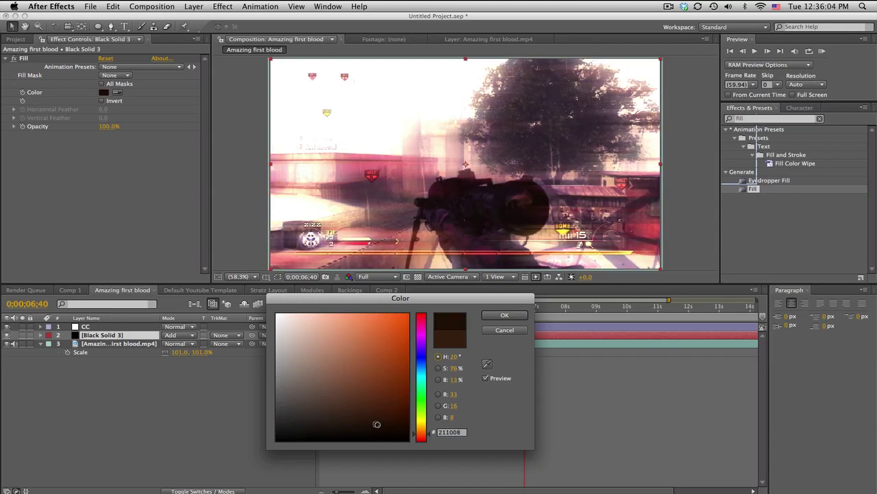
drag(376, 424, 374, 423)
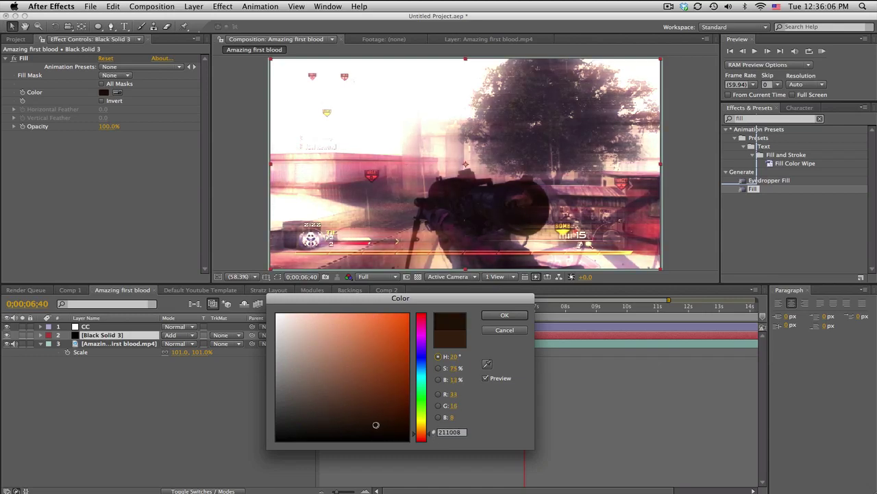
key(Return)
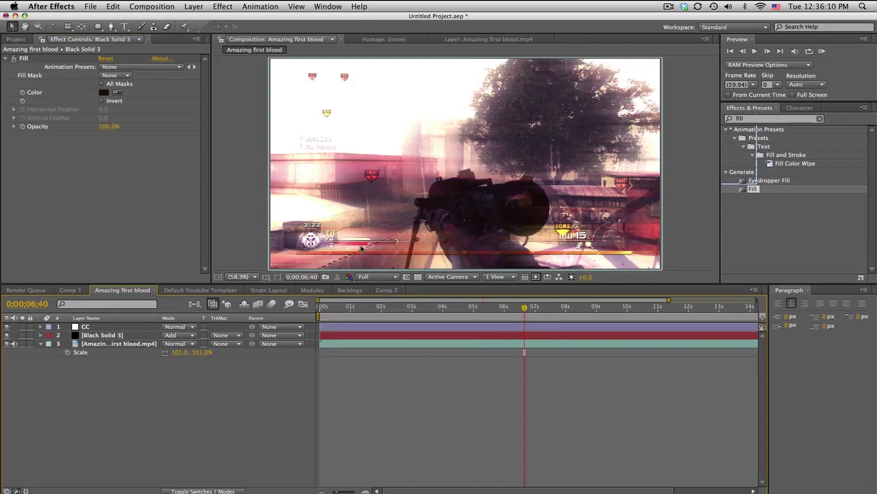
- Create Black Solid 4 as a 1280×1280 black square solid
click(190, 6)
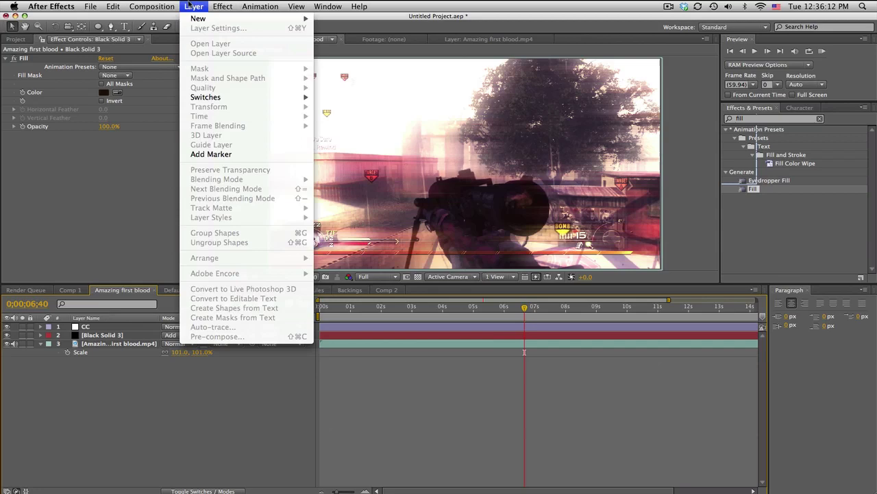
mouse_move(199, 19)
click(339, 32)
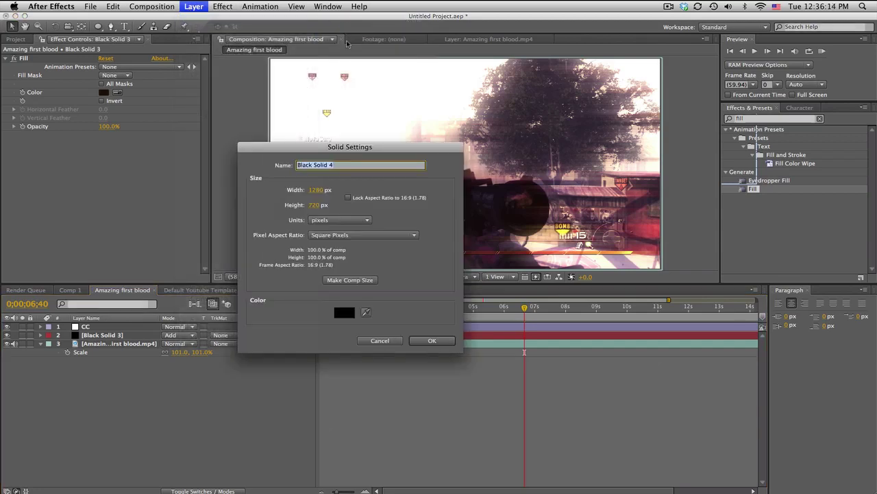
drag(374, 148, 526, 275)
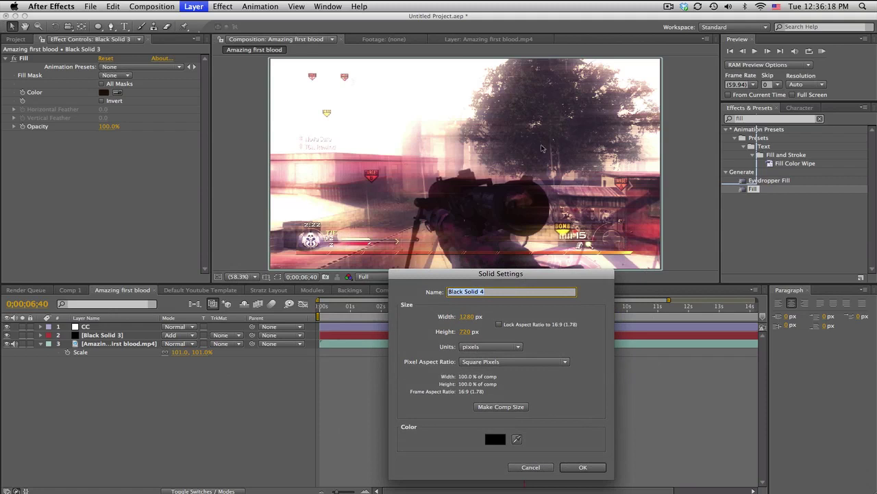
click(466, 333)
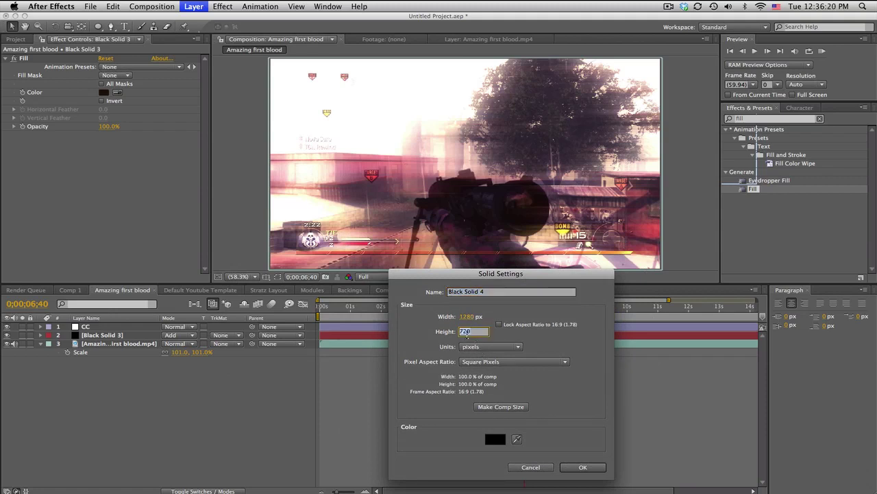
text(1280)
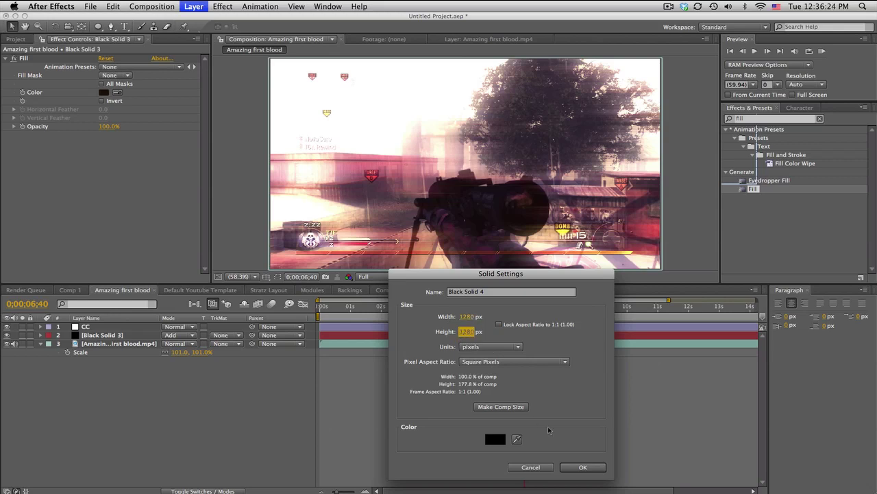
click(576, 467)
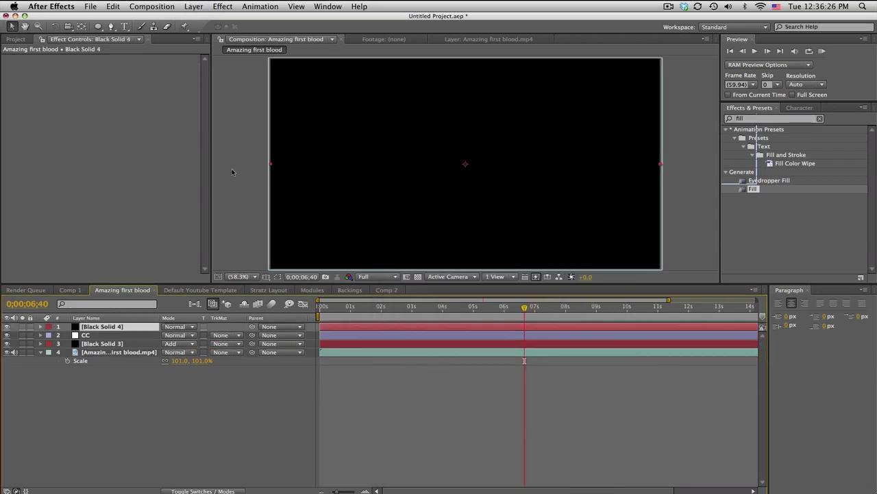
- Add a full-frame elliptical mask to Black Solid 4 with the Ellipse Tool
click(98, 27)
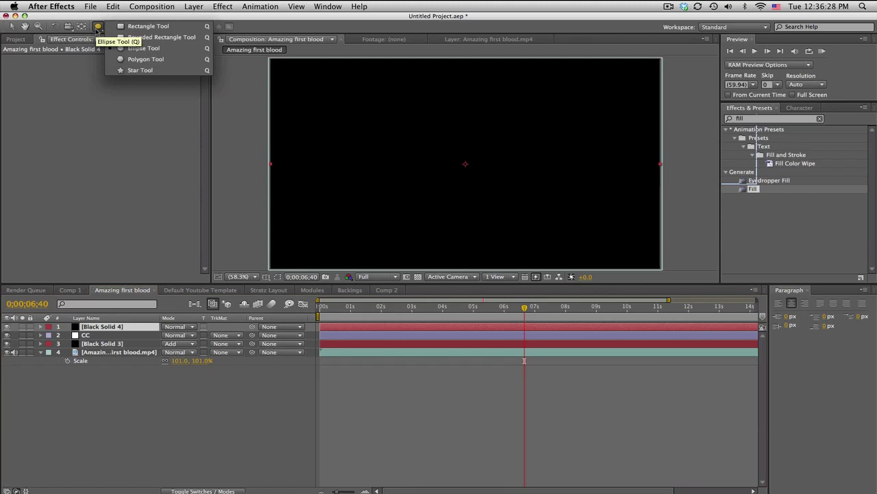
drag(97, 31, 129, 50)
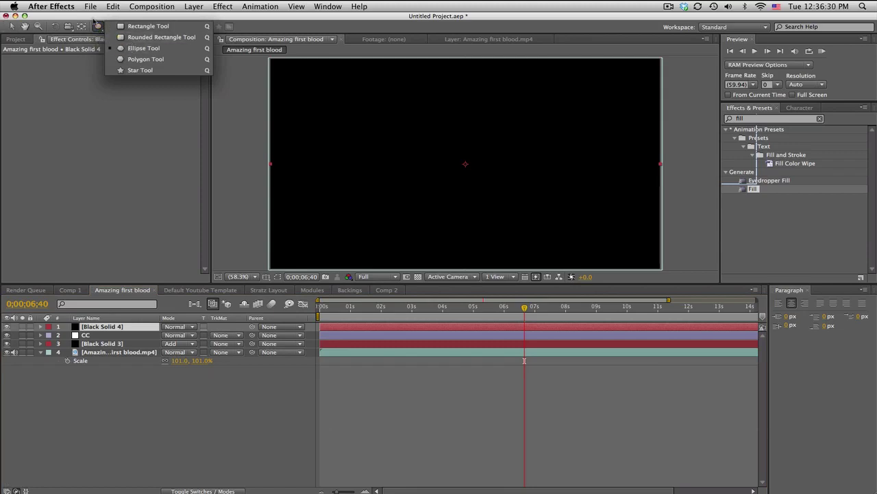
drag(98, 29, 134, 53)
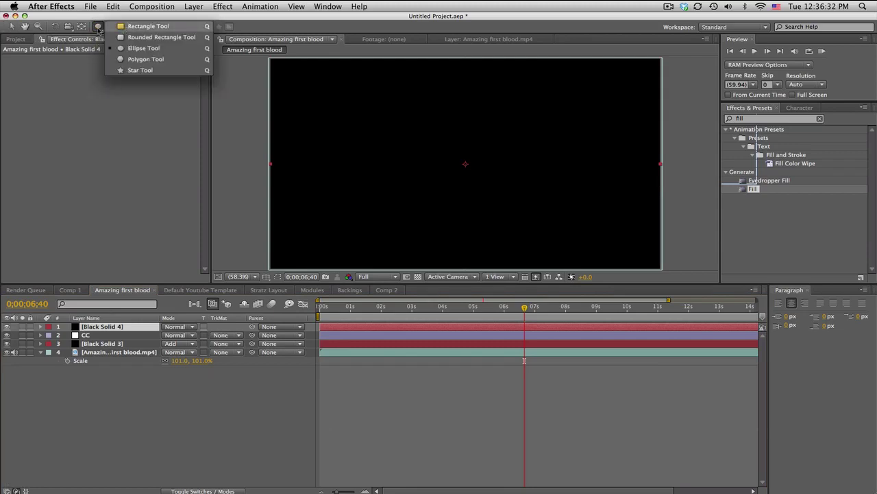
click(134, 54)
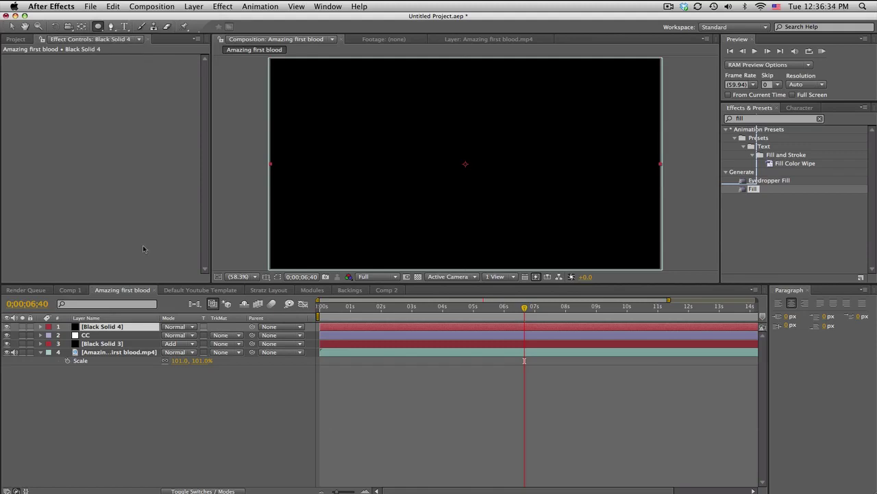
double_click(96, 27)
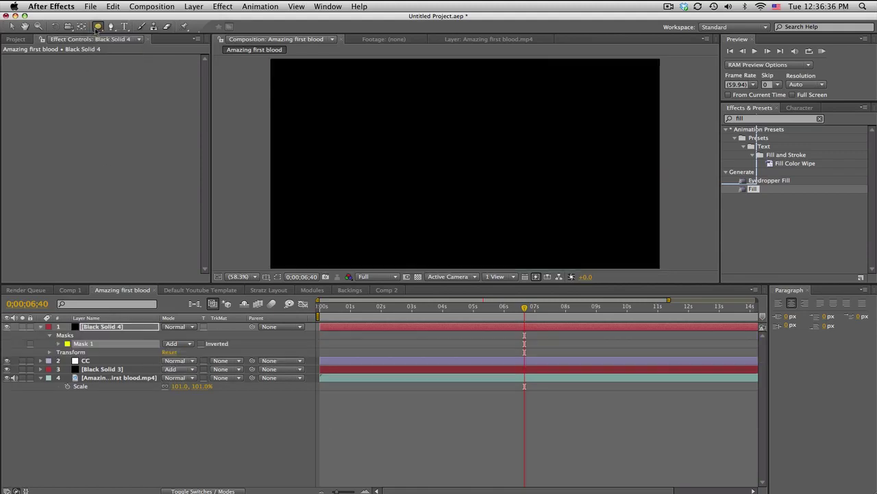
key(v)
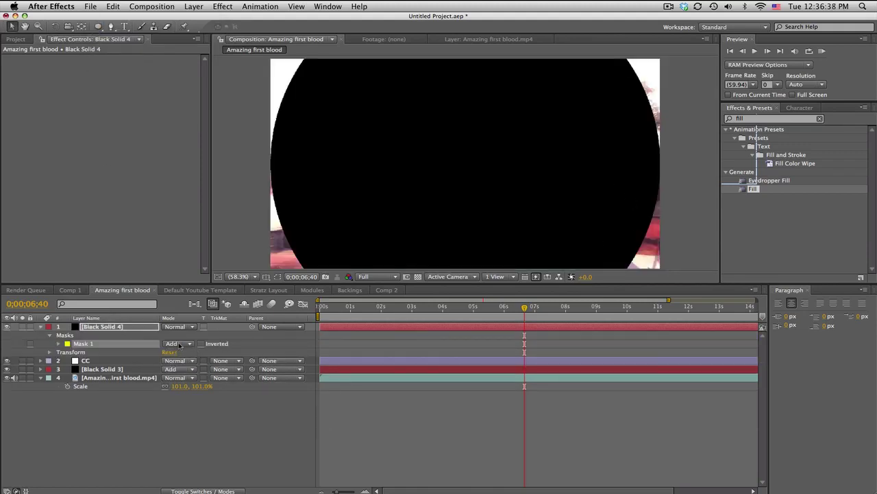
- Set Mask 1 to Subtract and feather it to 400 pixels
click(180, 344)
click(178, 350)
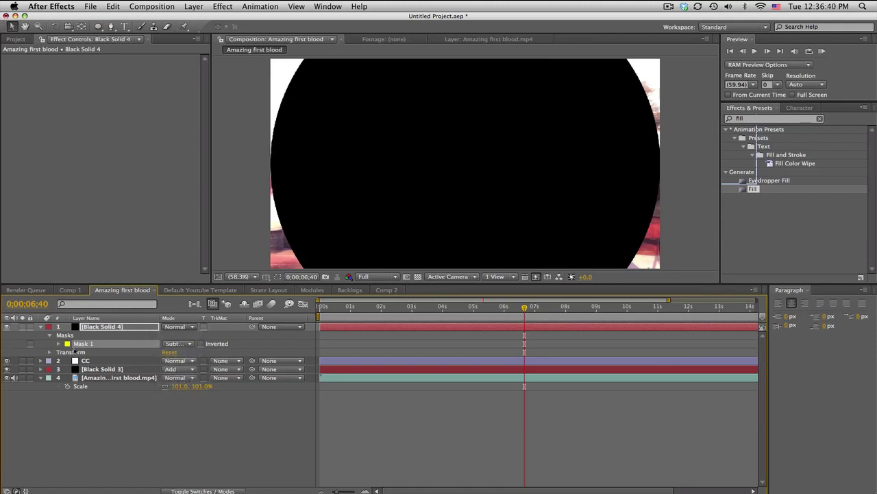
click(58, 343)
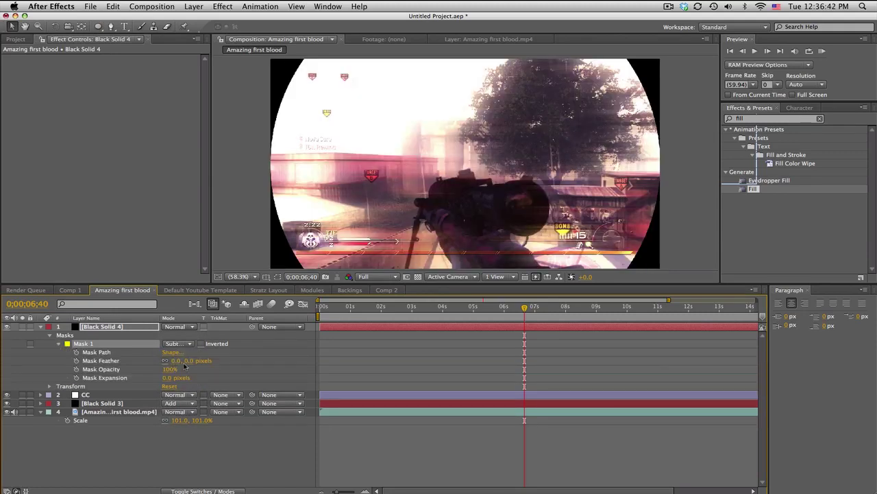
drag(185, 361, 421, 371)
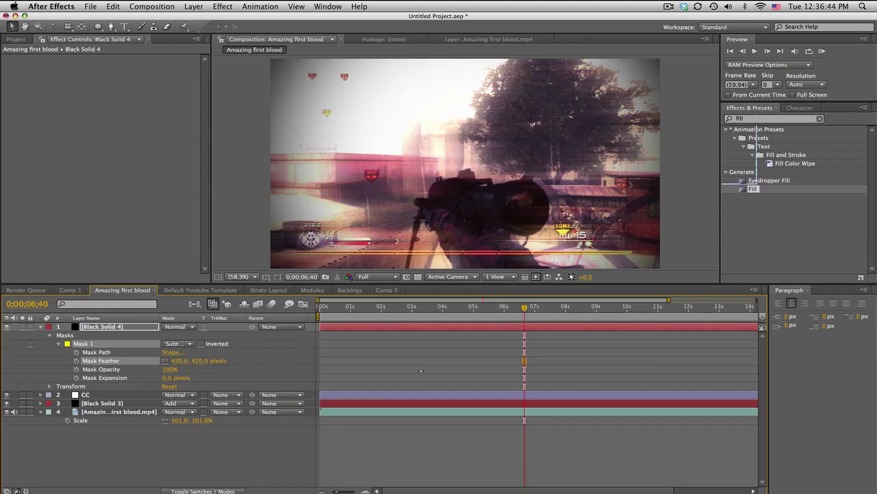
click(201, 365)
- Set Black Solid 4's mask feather to 400 and move it below the CC layer
text(400)
key(Return)
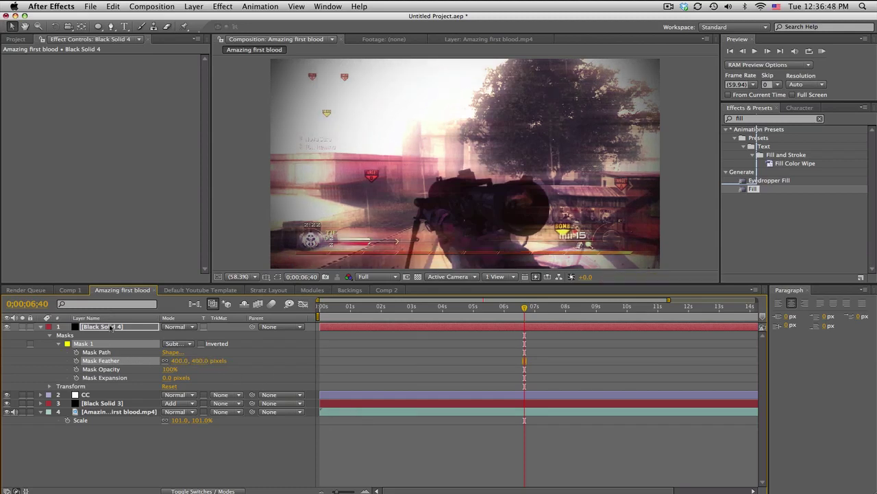
drag(111, 328, 98, 399)
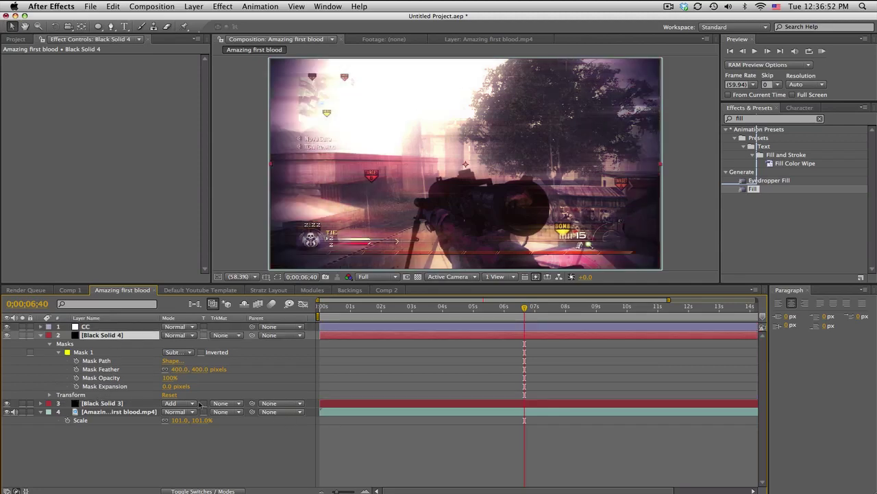
- Lower Black Solid 4's opacity to 74% and place it beneath Black Solid 3
key(t)
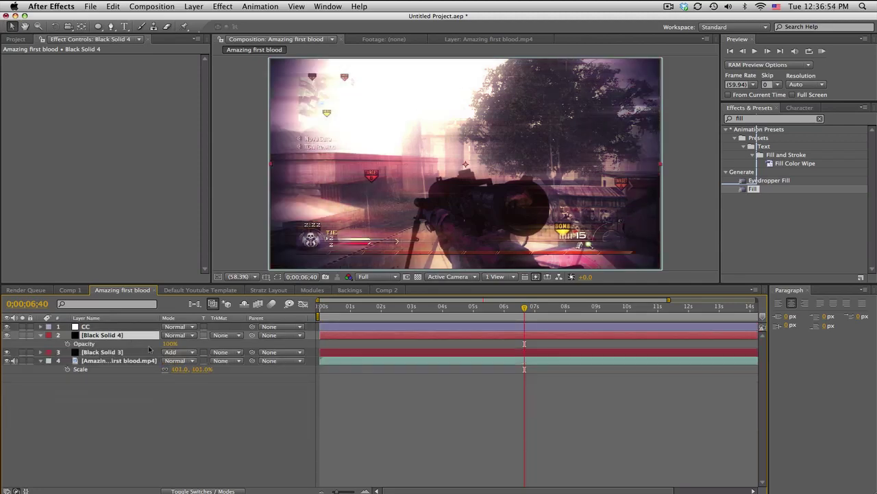
drag(172, 348, 155, 347)
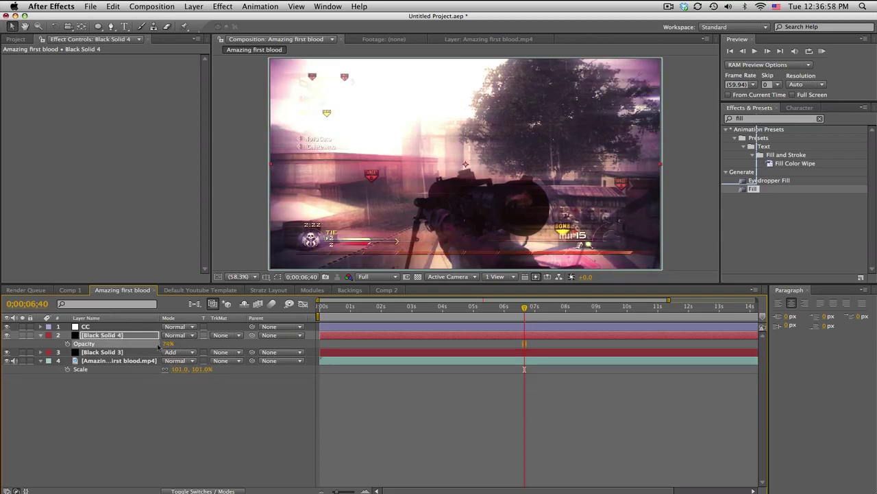
drag(122, 336, 119, 359)
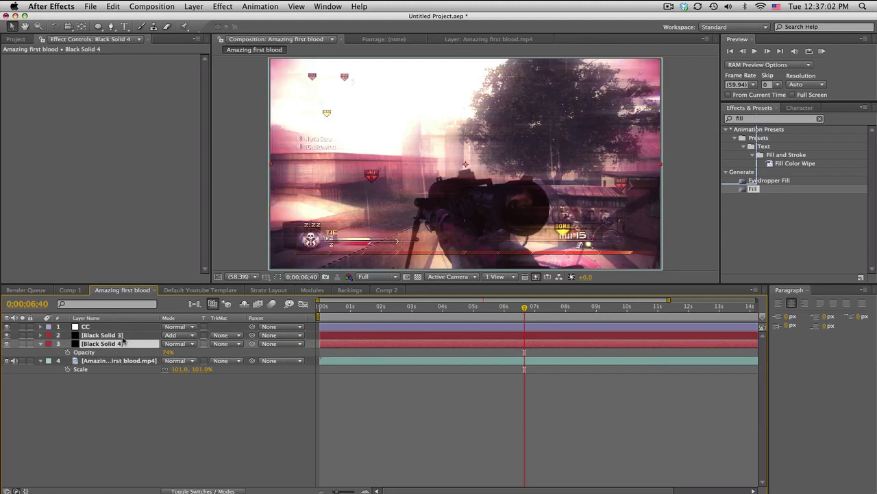
- Rename the Add-mode Black Solid 3 to 'color tone'
click(122, 335)
key(Return)
text(cc)
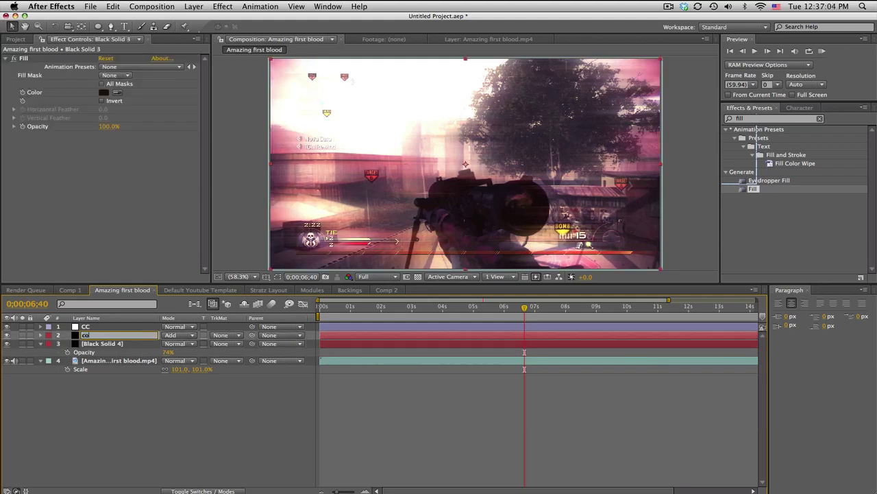
text(e)
click(138, 344)
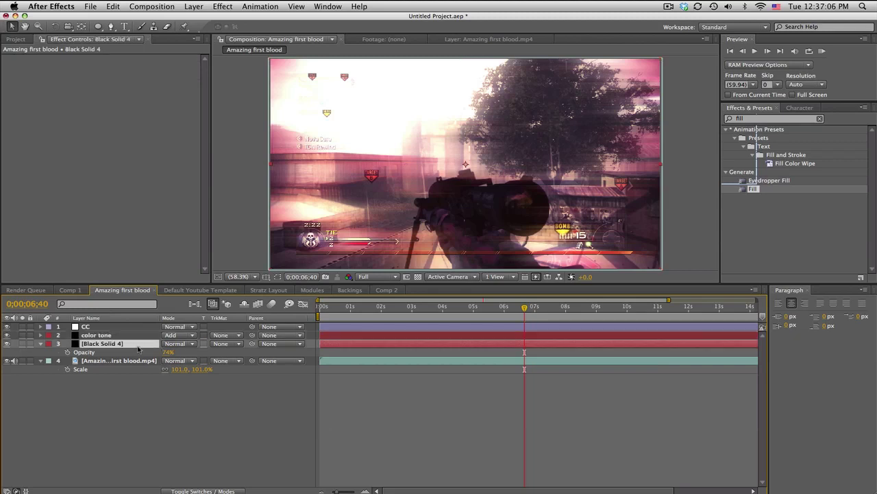
- Rename Black Solid 4 to 'vignette' and reduce its opacity to 53%
text(c)
text(vignette)
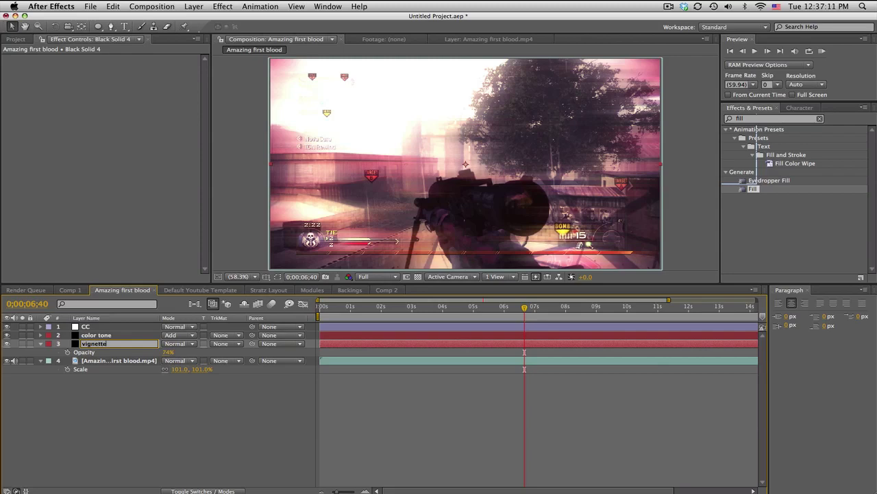
key(Return)
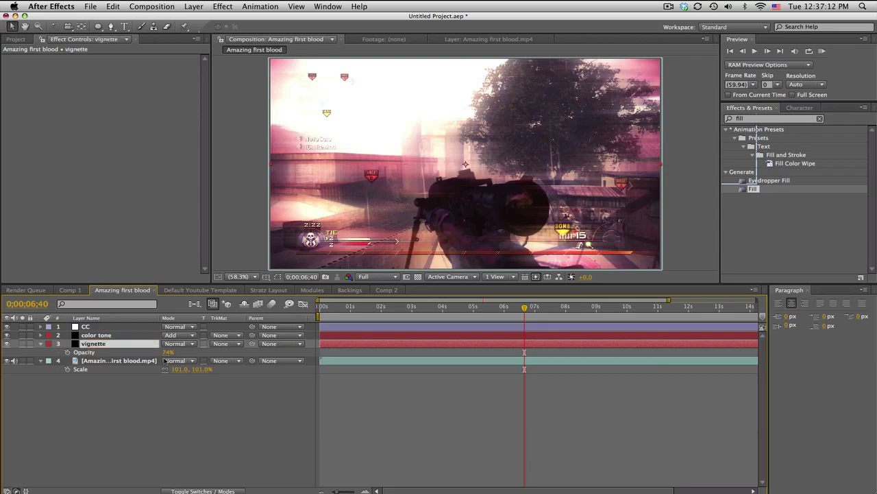
drag(168, 353, 147, 352)
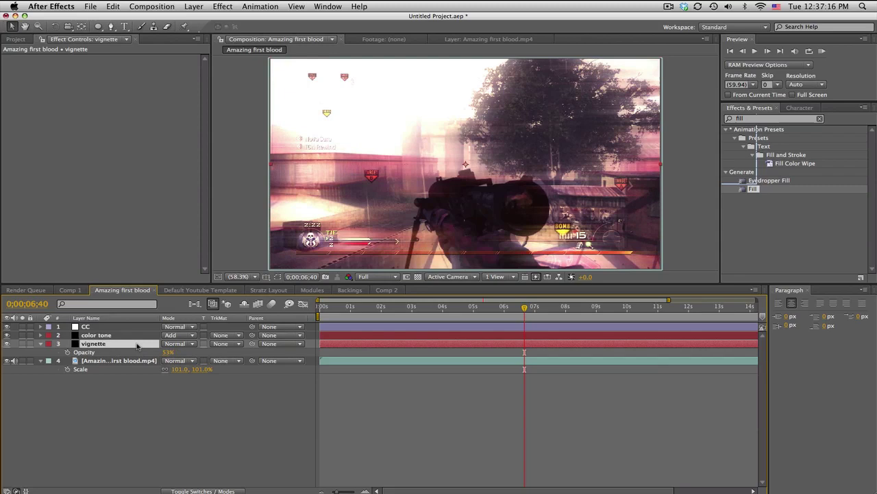
- Try shrinking the vignette's Mask Expansion, reset it to 0 pixels, then preview around nine seconds
key(m)
key(m)
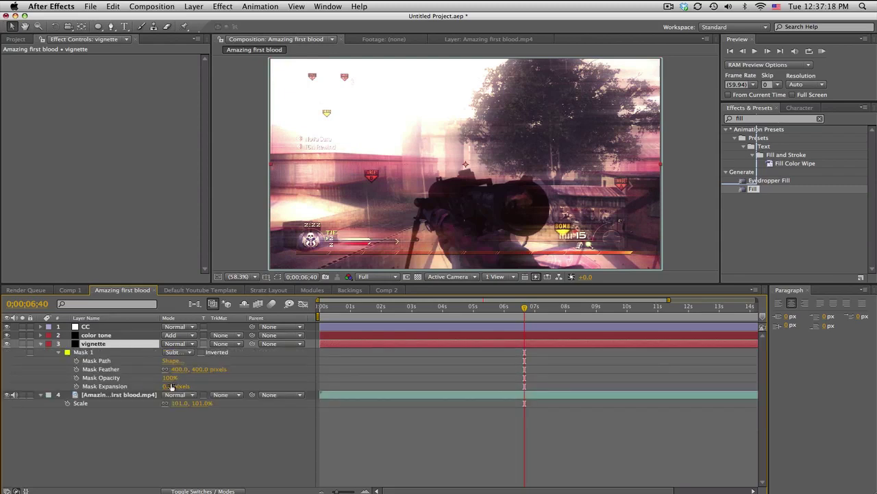
drag(170, 386, 156, 387)
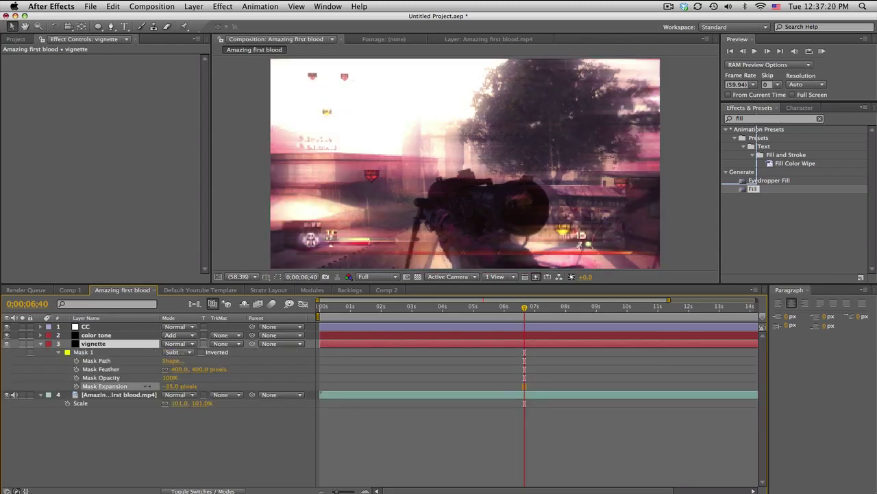
drag(103, 387, 203, 376)
click(170, 386)
text(0)
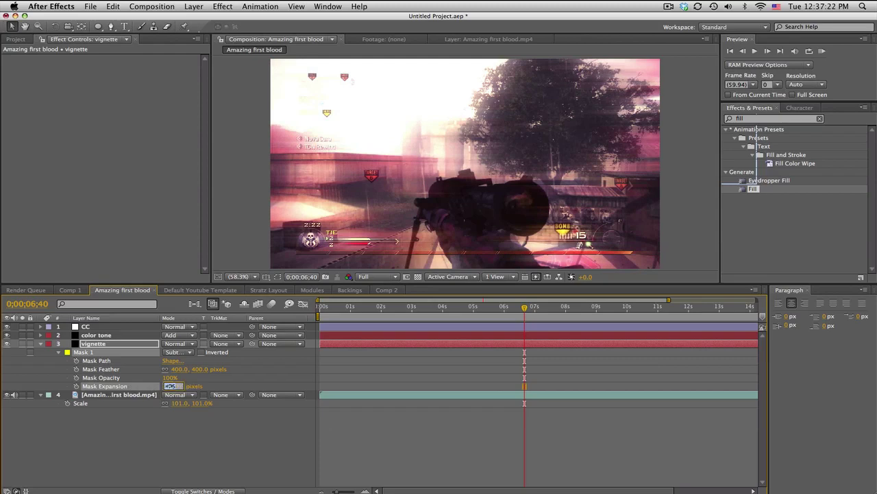
key(Return)
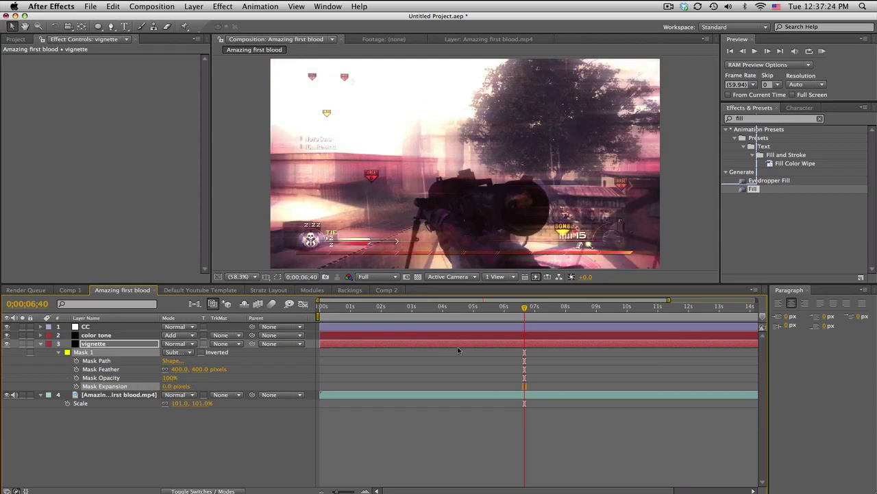
drag(524, 315, 566, 309)
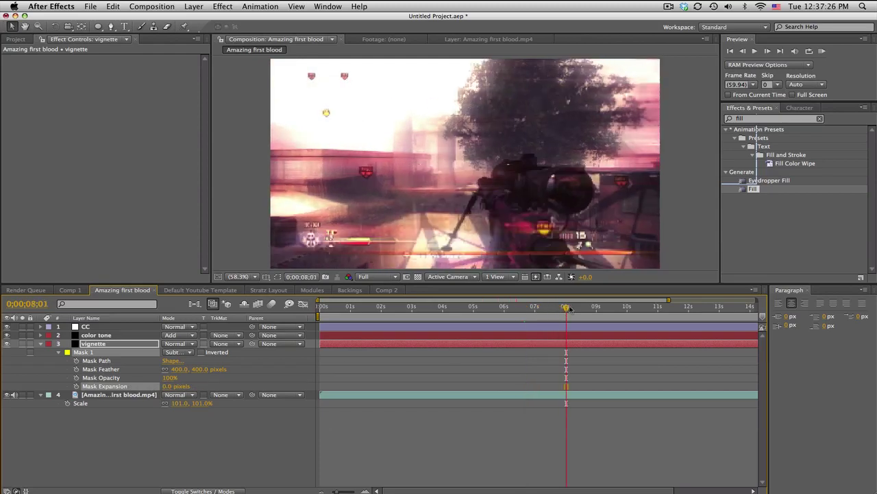
click(604, 308)
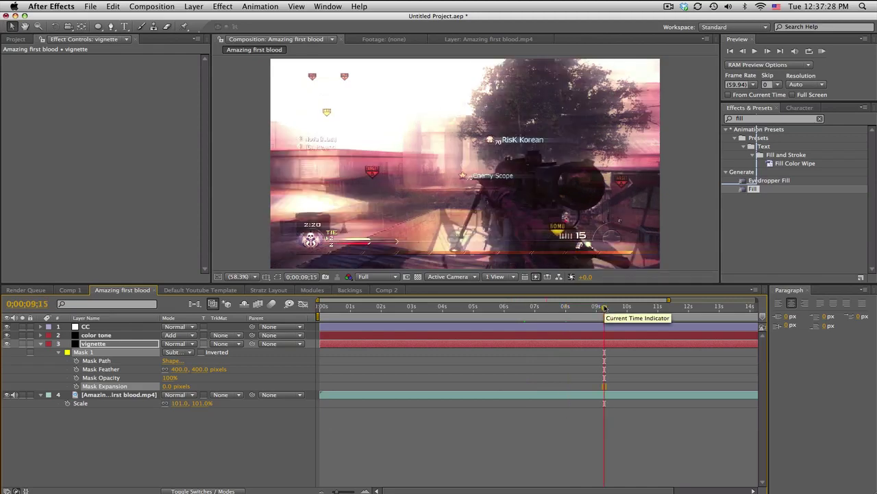
- Change the color tone fill from orange to a dark, desaturated blue
click(106, 334)
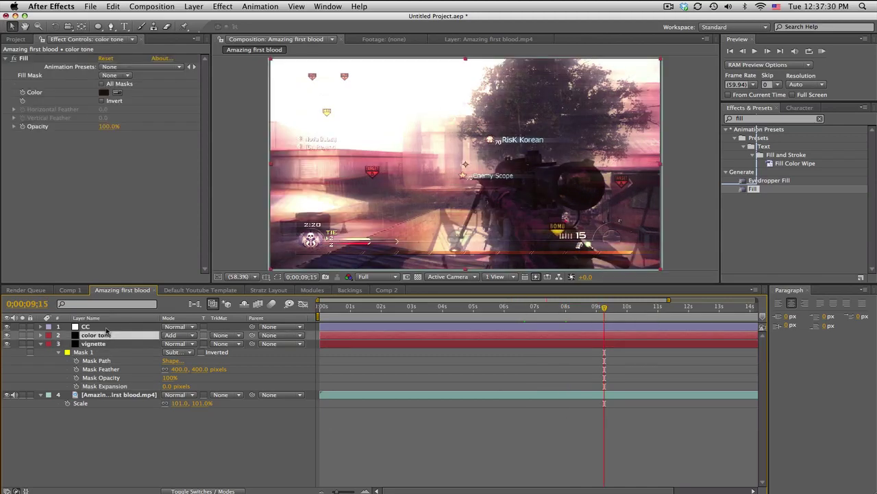
click(103, 92)
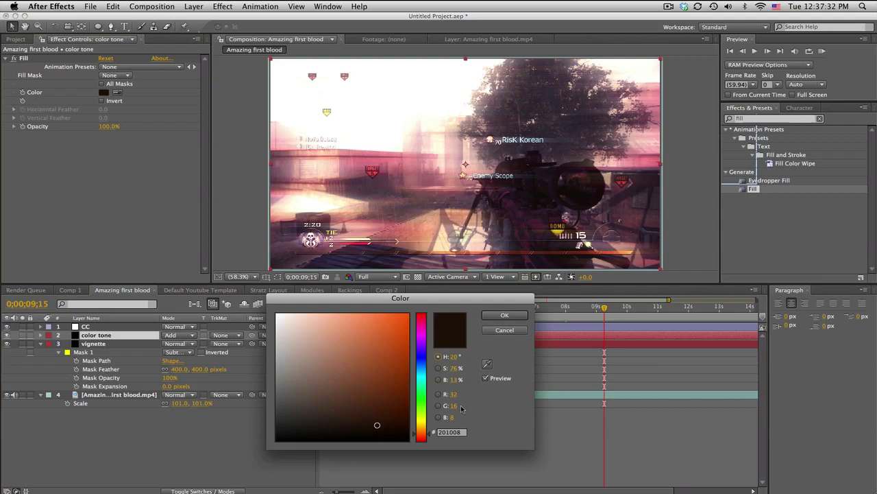
drag(417, 354, 423, 372)
click(376, 423)
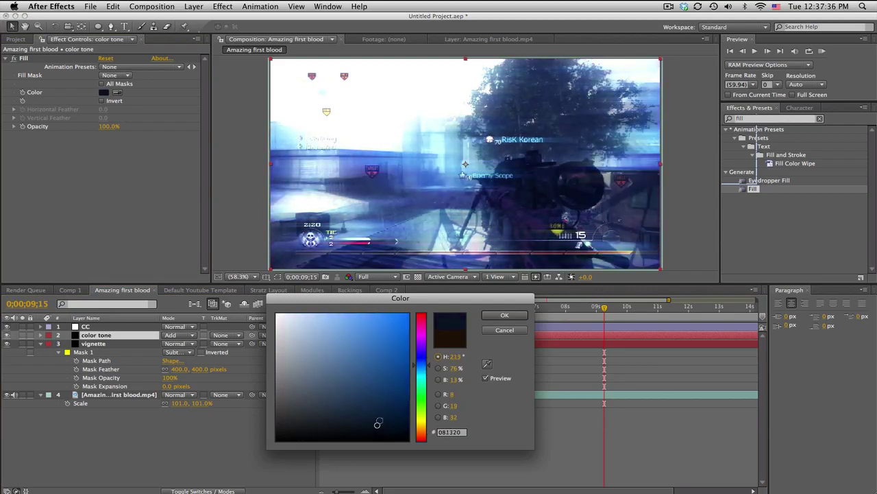
drag(376, 423, 326, 428)
click(518, 316)
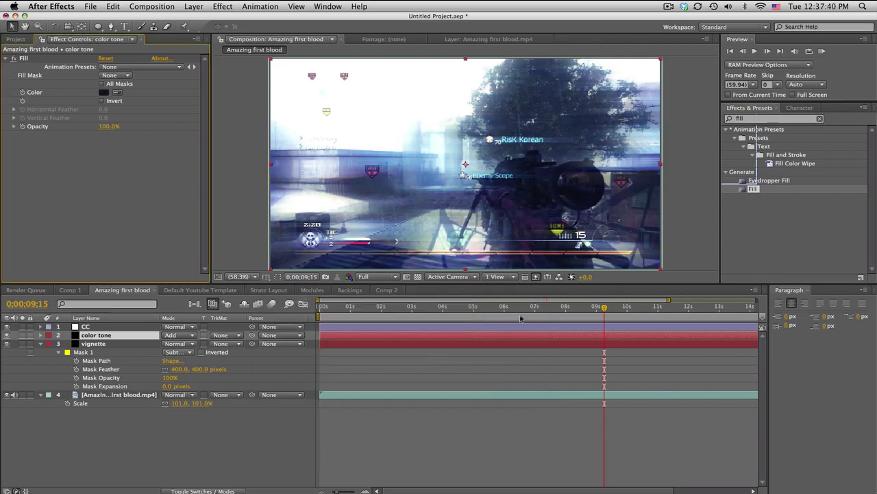
- Preview the blue-tinted grade at around 6, 9, 11 and 5 seconds
click(506, 307)
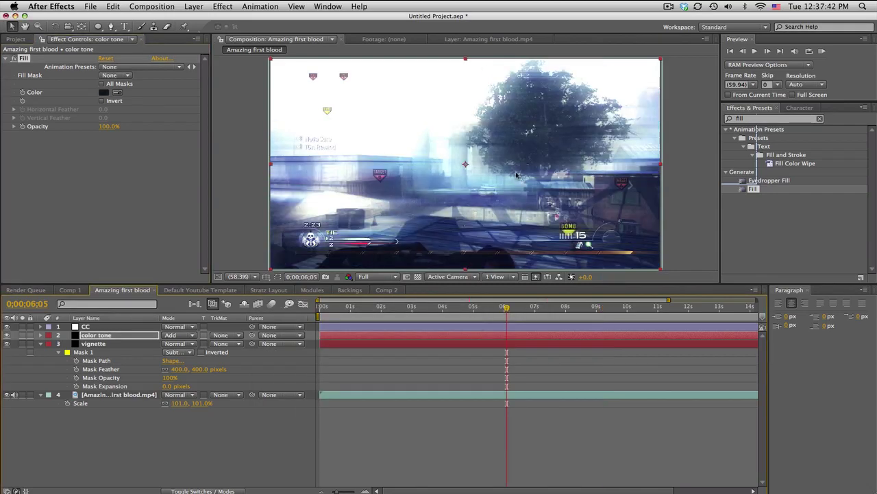
click(106, 326)
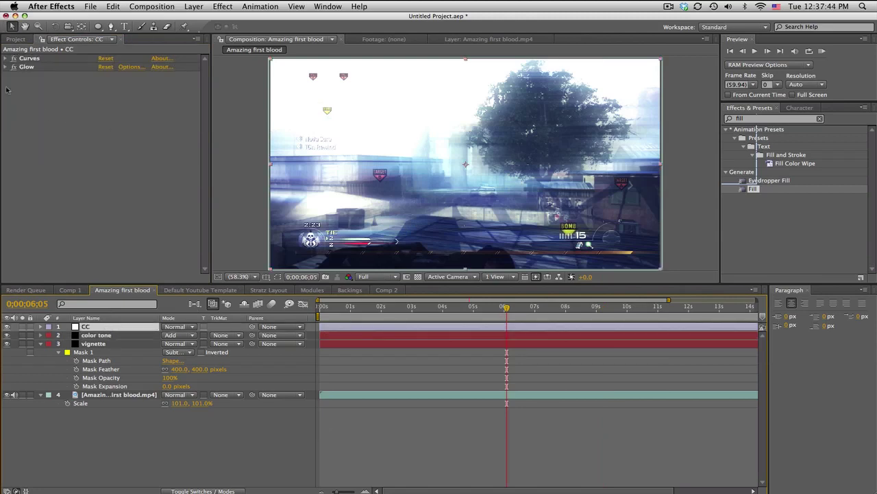
click(607, 308)
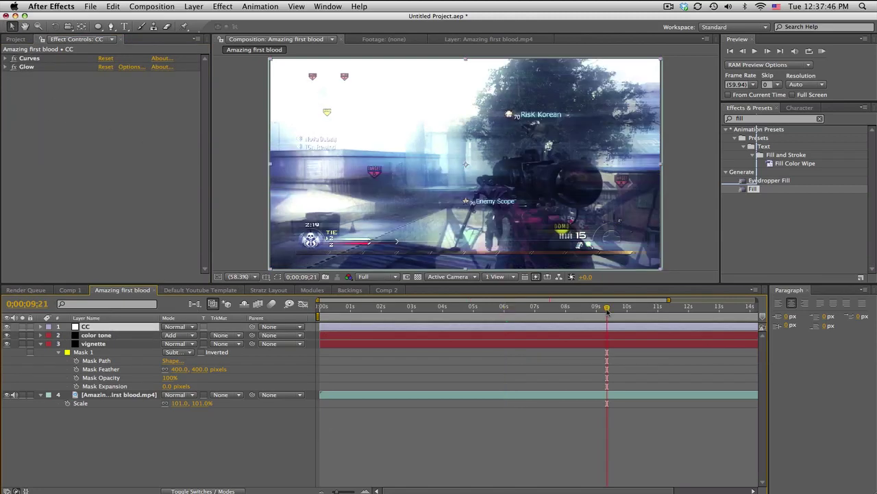
click(650, 307)
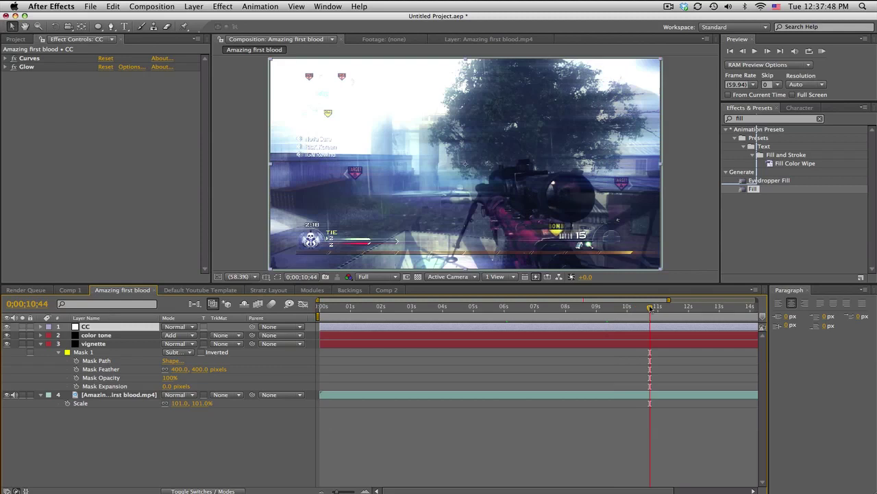
click(473, 307)
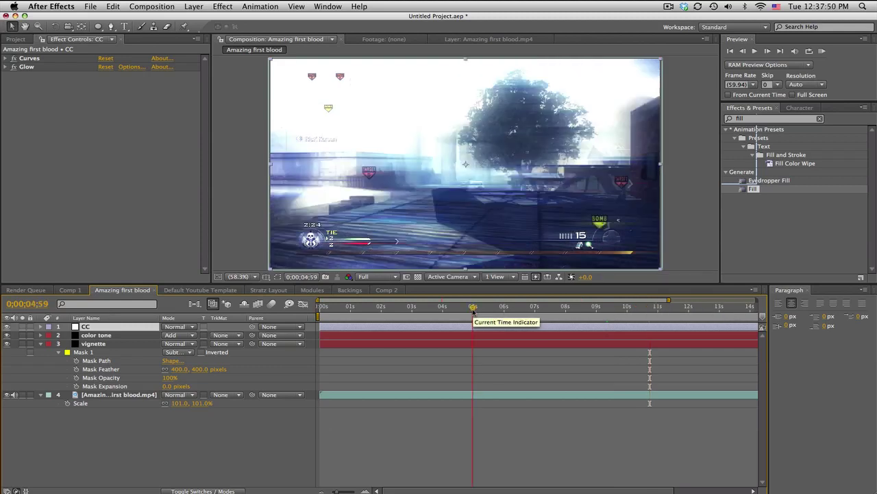
- Set the color tone fill hue back to a warm dark orange
click(138, 335)
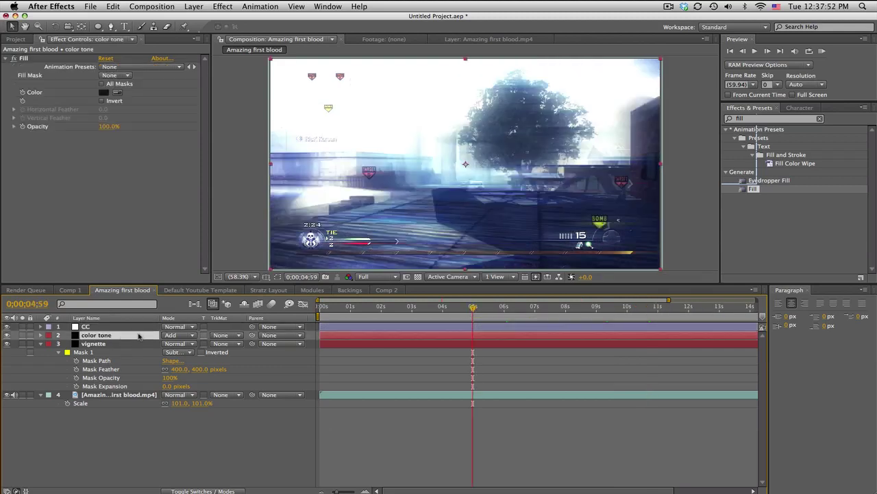
click(103, 92)
click(425, 432)
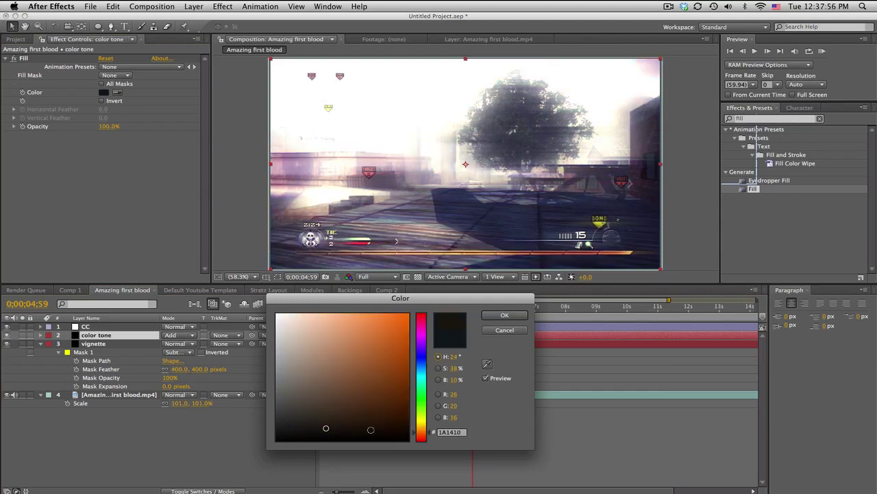
click(508, 315)
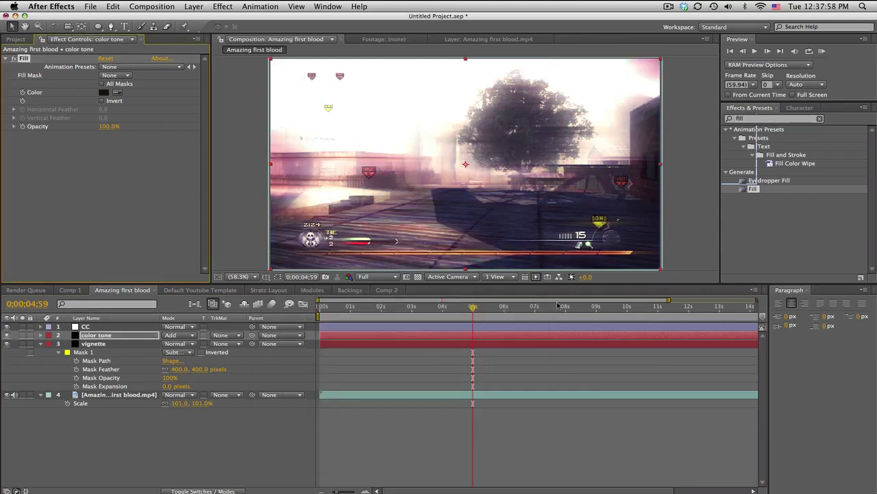
- Preview frames around 7.5 and 8.5 seconds, then select the vignette layer
click(557, 306)
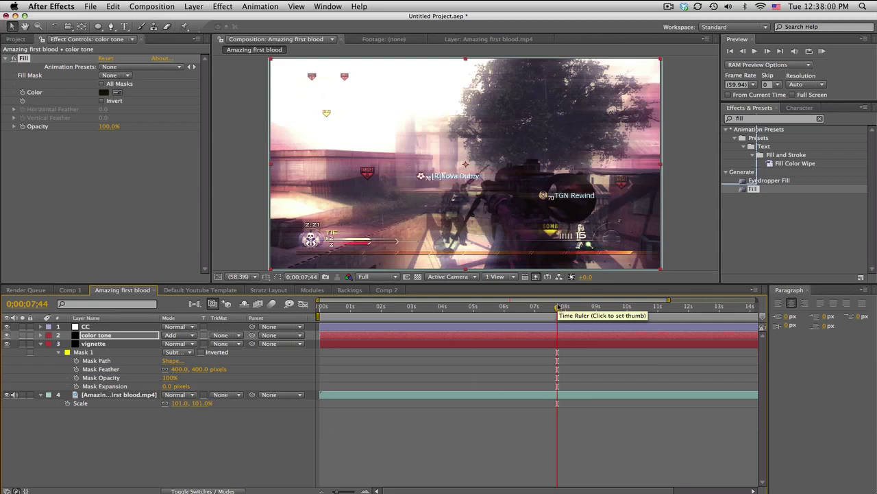
click(586, 309)
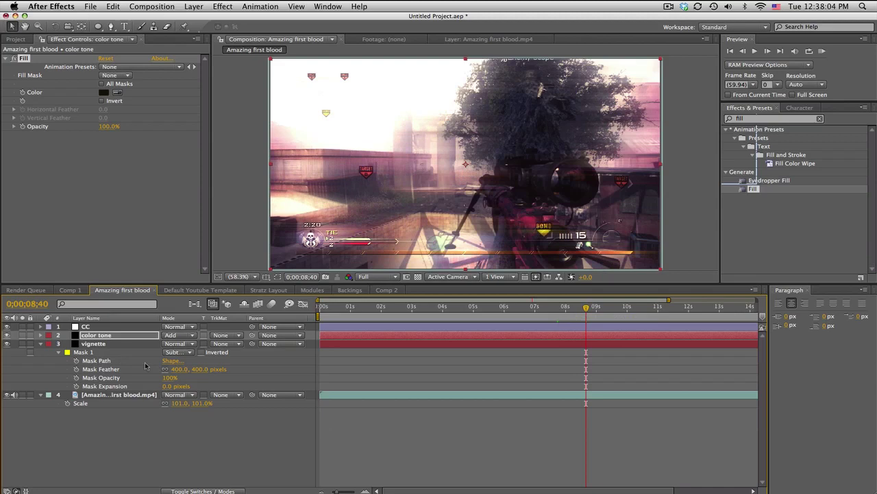
click(127, 343)
- Set the vignette layer's opacity to 86%
key(t)
click(168, 352)
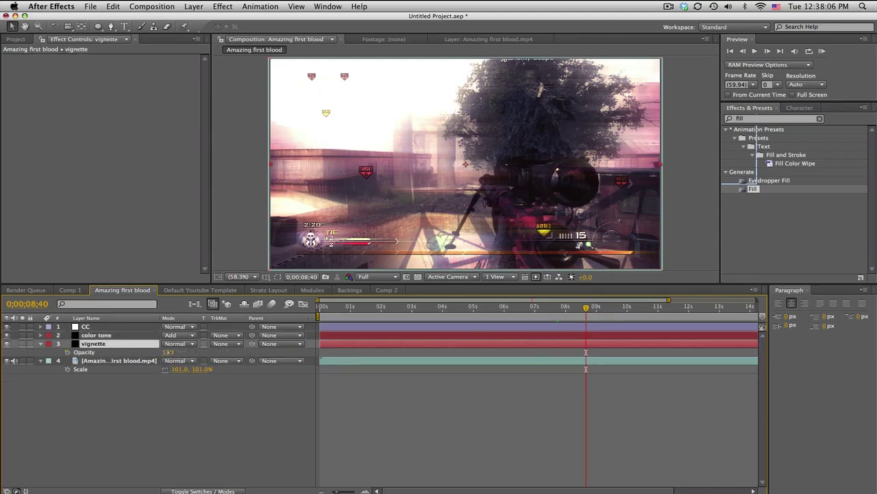
text(57)
key(Return)
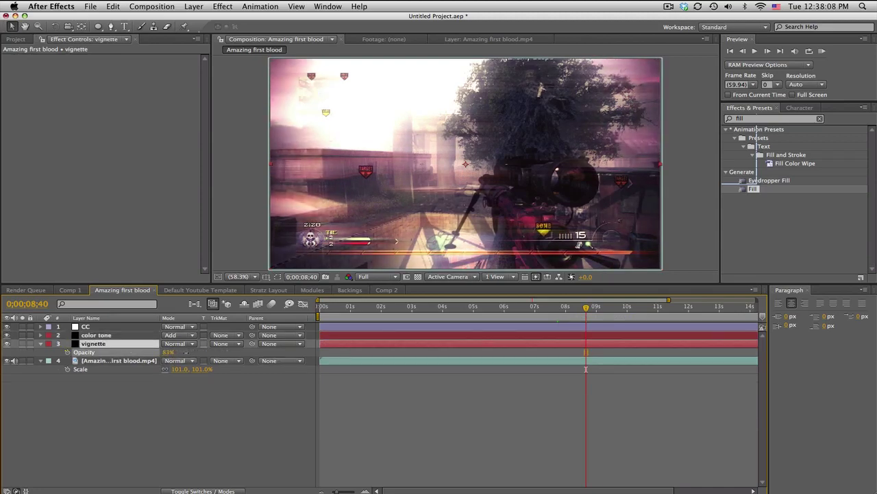
key(Return)
- Deselect the layer and preview the grade around six and a half seconds
click(455, 415)
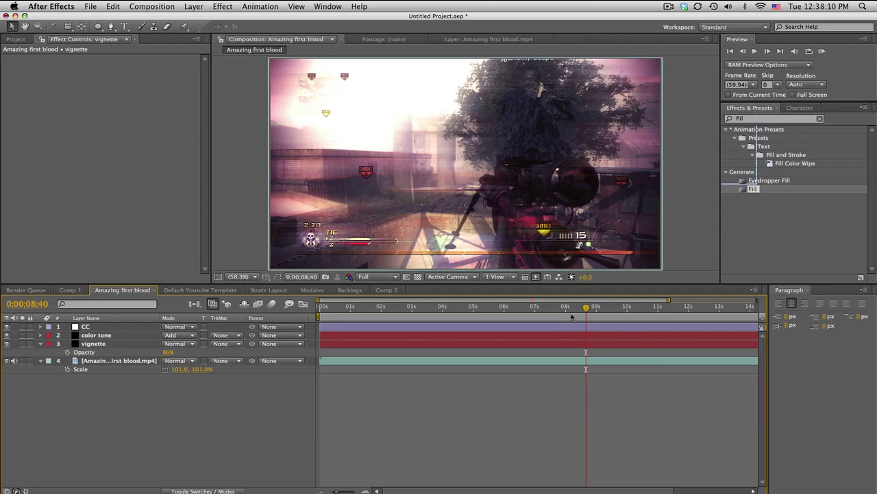
drag(565, 308, 521, 308)
click(523, 308)
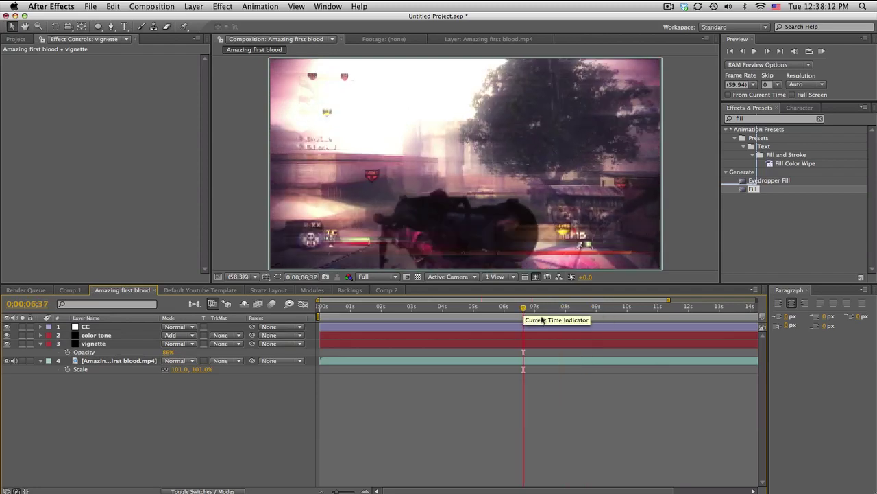